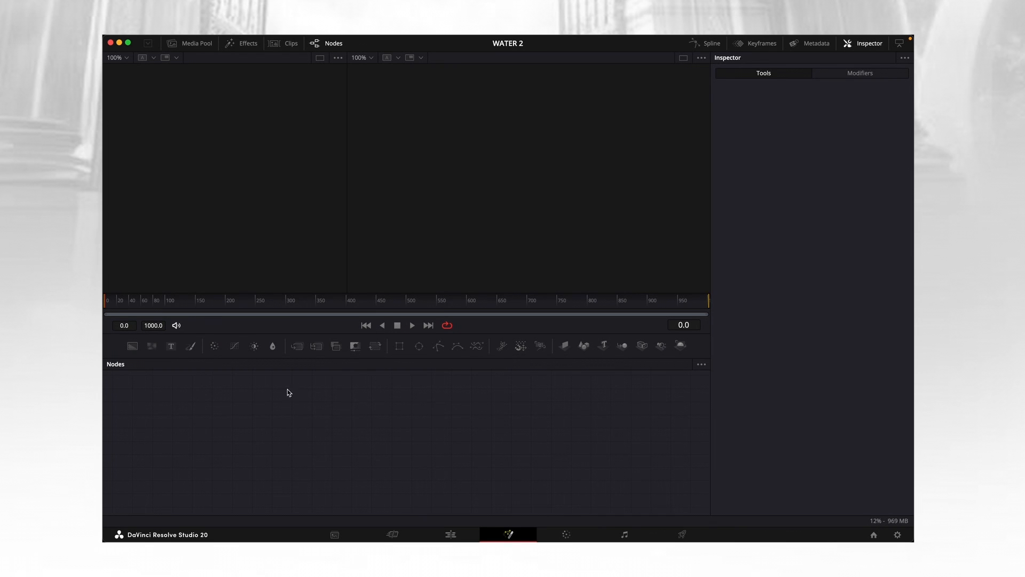
# Add a Text 3D node and an Image Plane 3D node, combined through a Merge 3D node.
pyautogui.moveTo(603, 345); pyautogui.dragTo(536, 442)
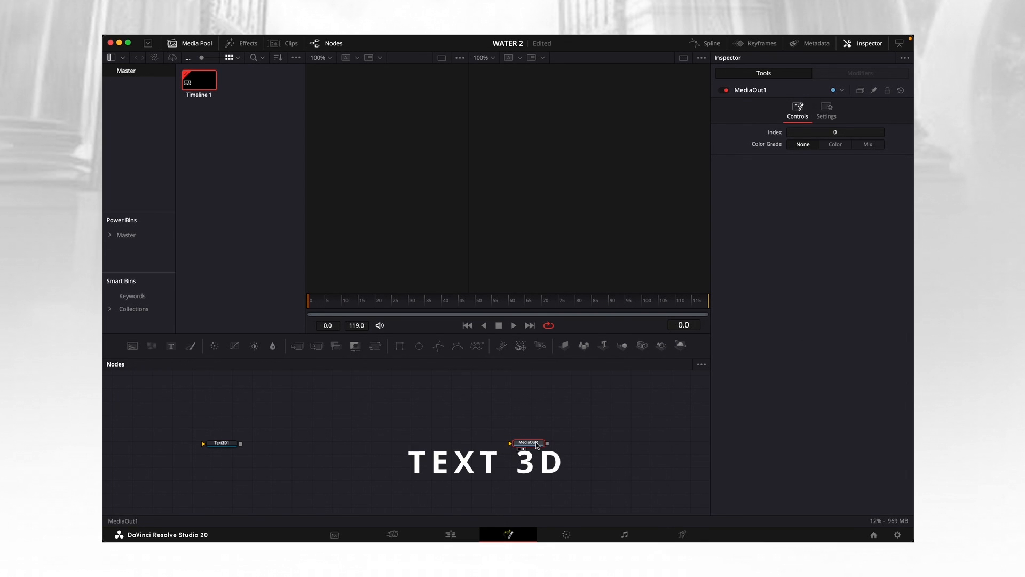
pyautogui.click(219, 444)
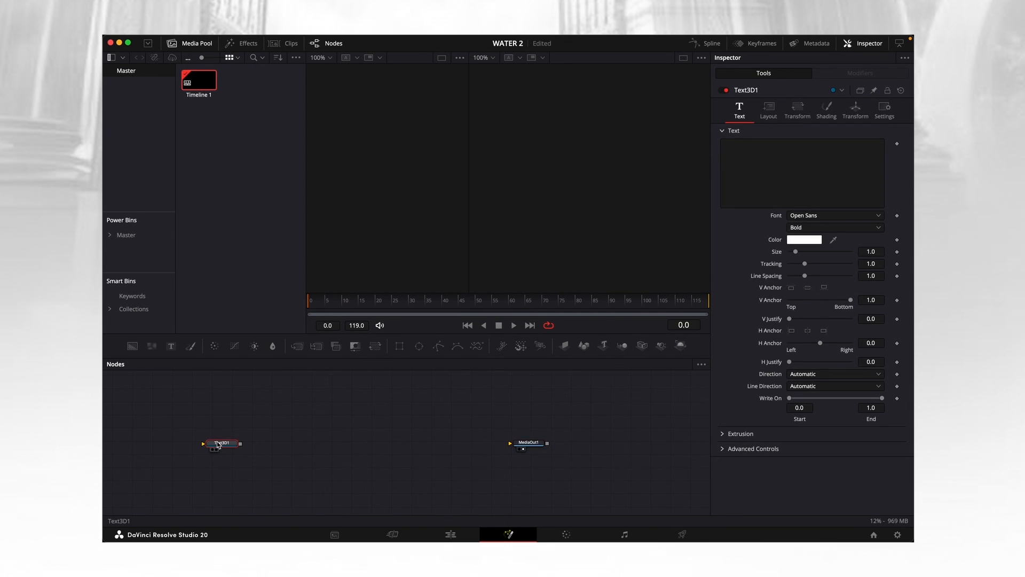
pyautogui.hotkey('shift', 'space')
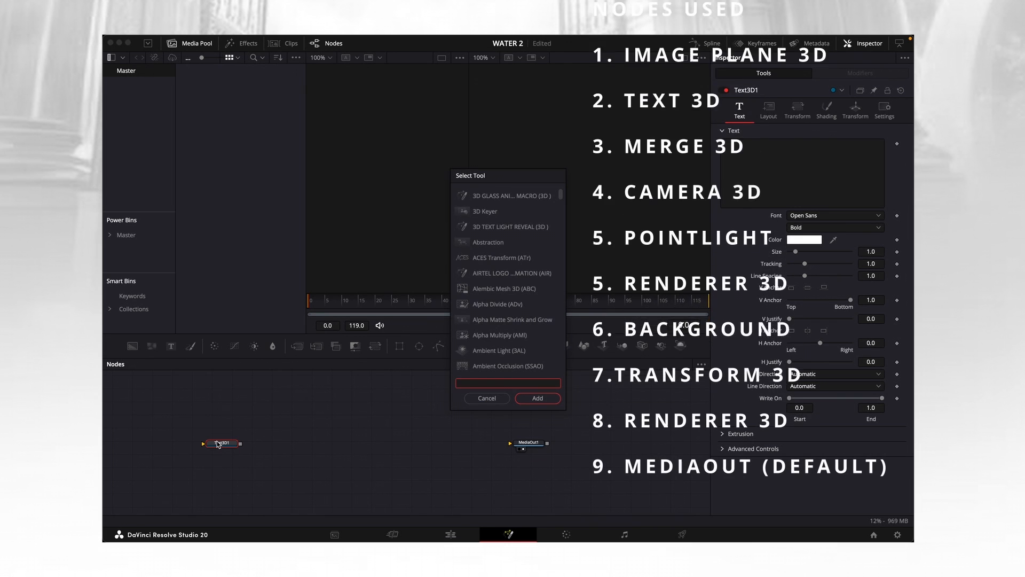
pyautogui.write('IMAPL')
pyautogui.press('BackSpace')
pyautogui.press('BackSpace')
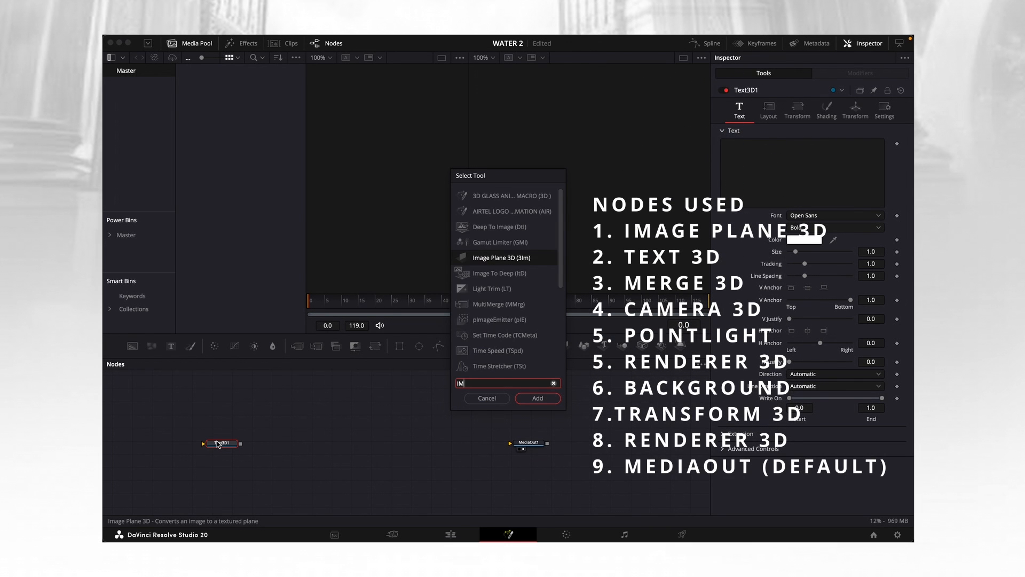
pyautogui.write('GE PLA')
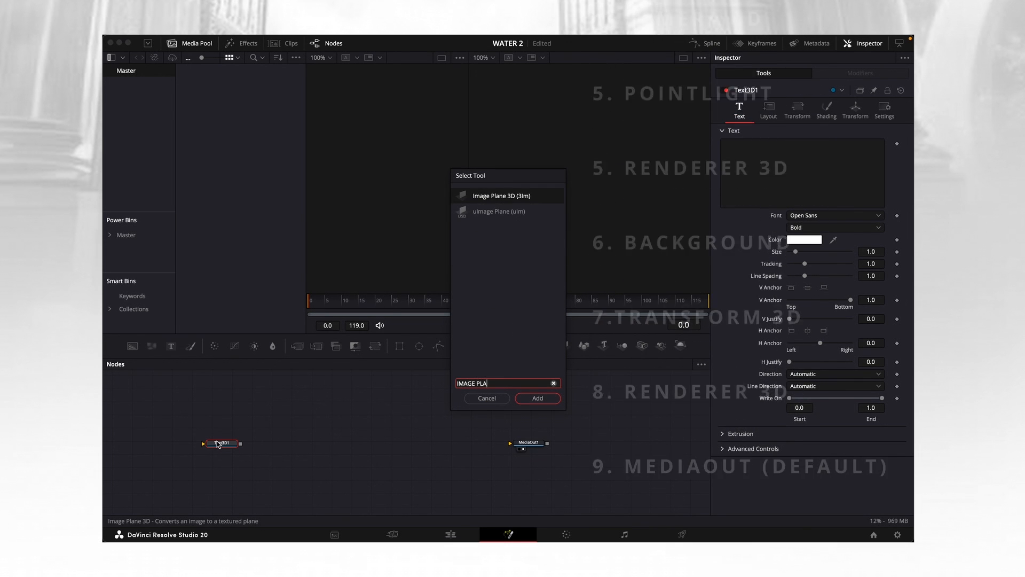
pyautogui.press('Return')
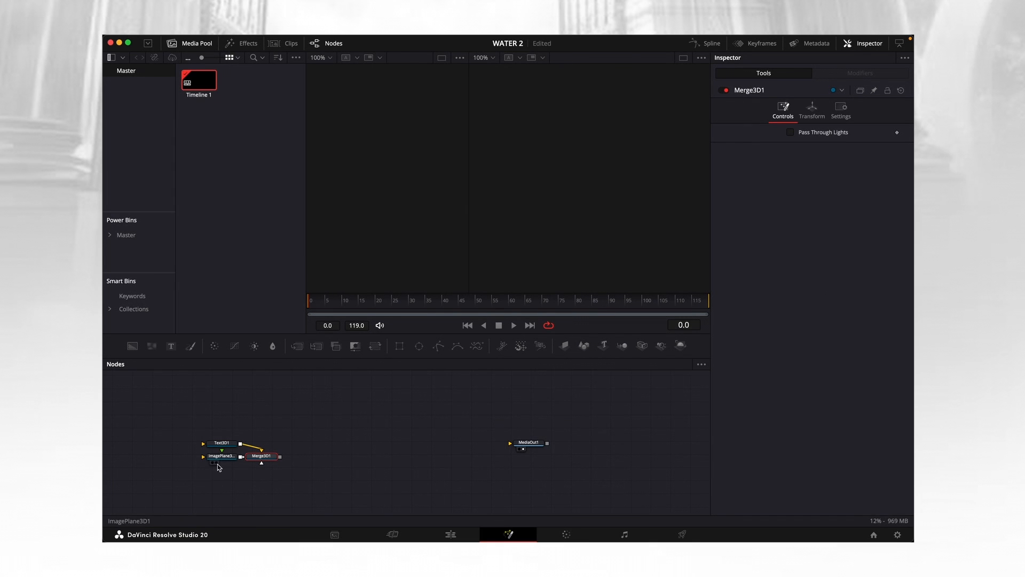
# Spread out the node graph, with Text 3D above the Image Plane 3D and Merge 3D further along the flow.
pyautogui.moveTo(266, 460); pyautogui.dragTo(361, 461)
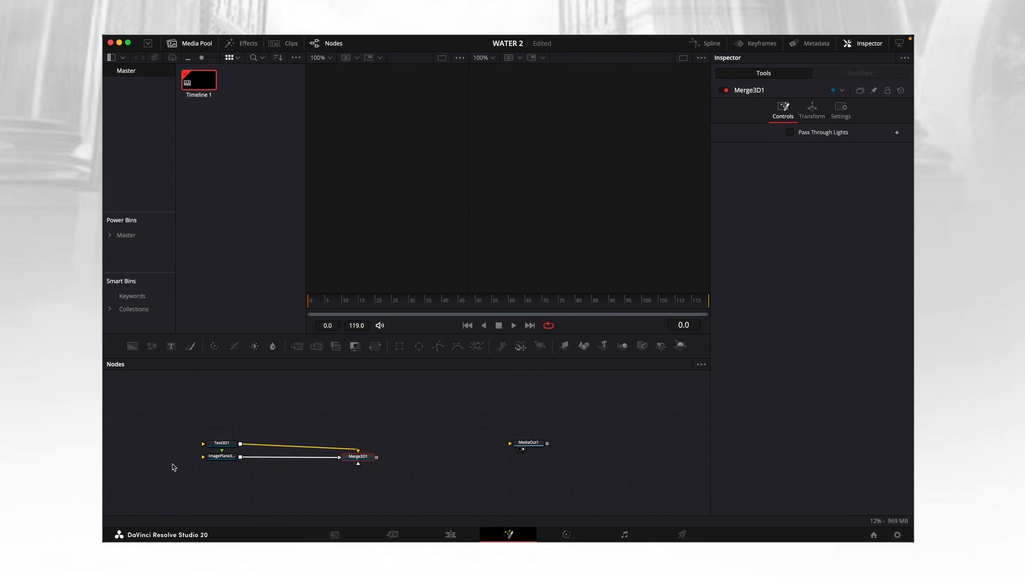
pyautogui.moveTo(216, 458); pyautogui.dragTo(225, 483)
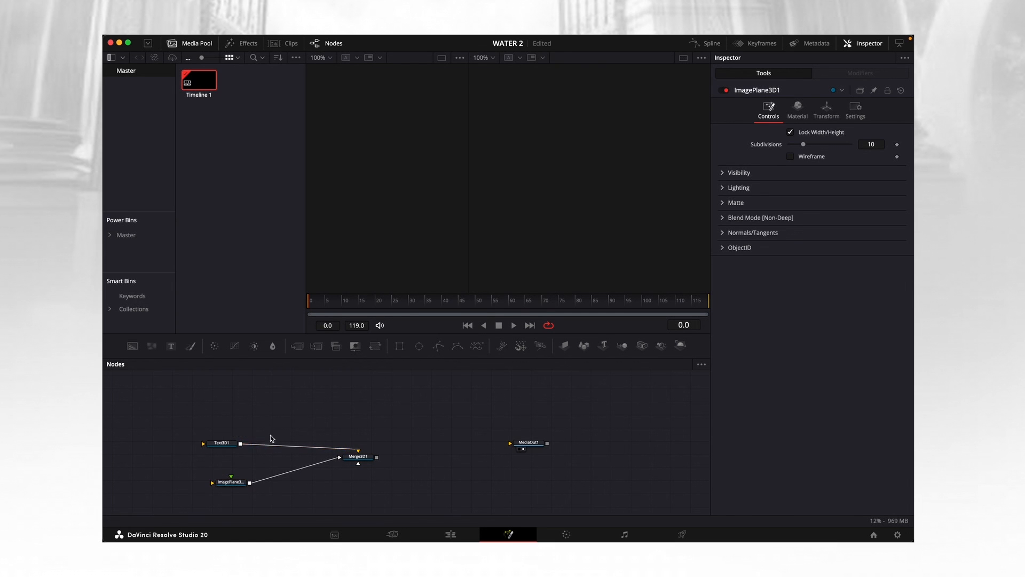
pyautogui.moveTo(224, 447); pyautogui.dragTo(272, 412)
pyautogui.moveTo(362, 464); pyautogui.dragTo(373, 456)
pyautogui.moveTo(236, 484); pyautogui.dragTo(262, 466)
# Add a Background node and connect its output to the material input of the Image Plane 3D node.
pyautogui.moveTo(133, 346); pyautogui.dragTo(206, 456)
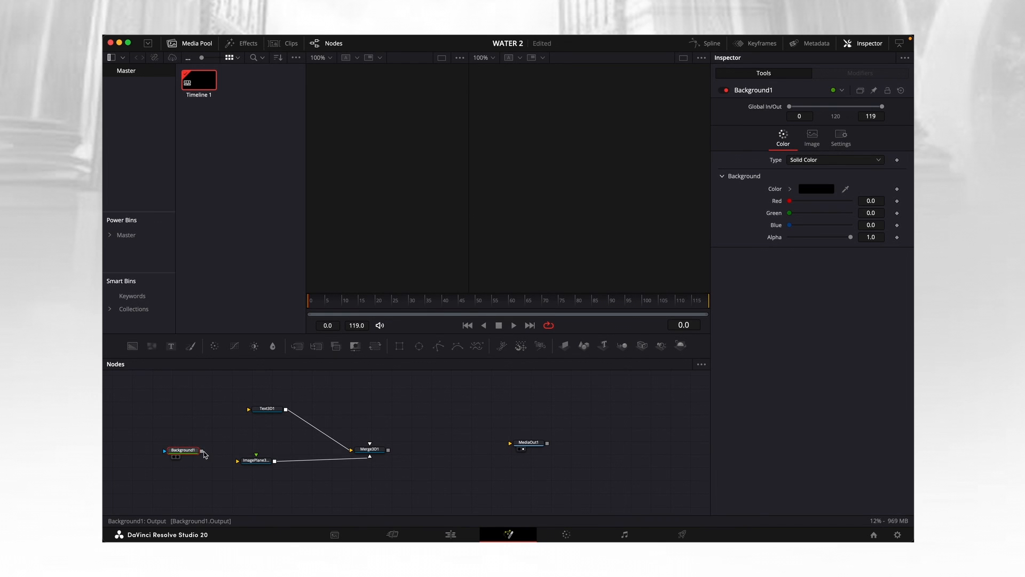
pyautogui.moveTo(184, 452); pyautogui.dragTo(189, 455)
pyautogui.moveTo(208, 455)
pyautogui.mouseDown()
pyautogui.moveTo(237, 461)
pyautogui.moveTo(191, 457)
pyautogui.mouseUp()
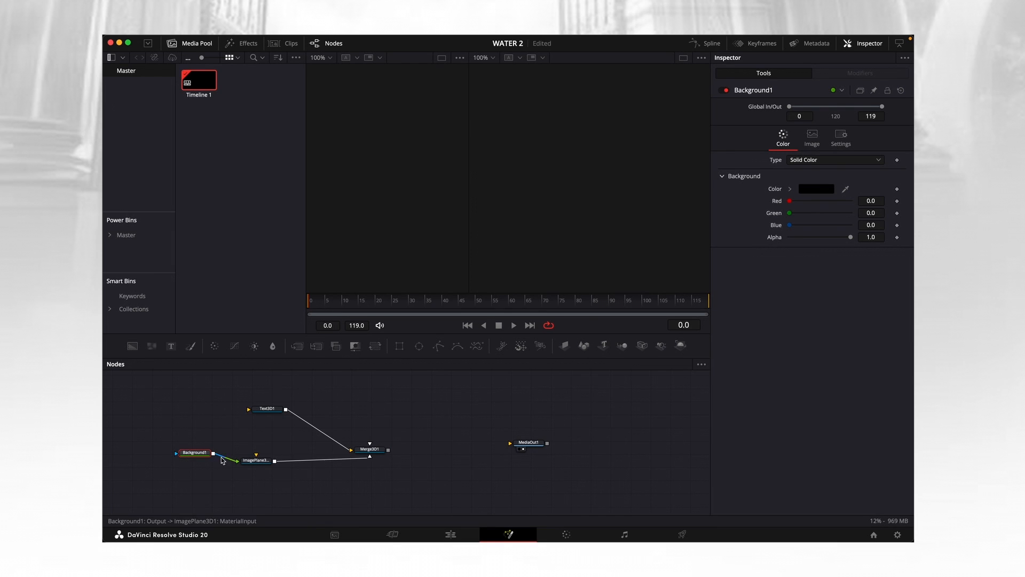
pyautogui.moveTo(251, 462); pyautogui.dragTo(267, 469)
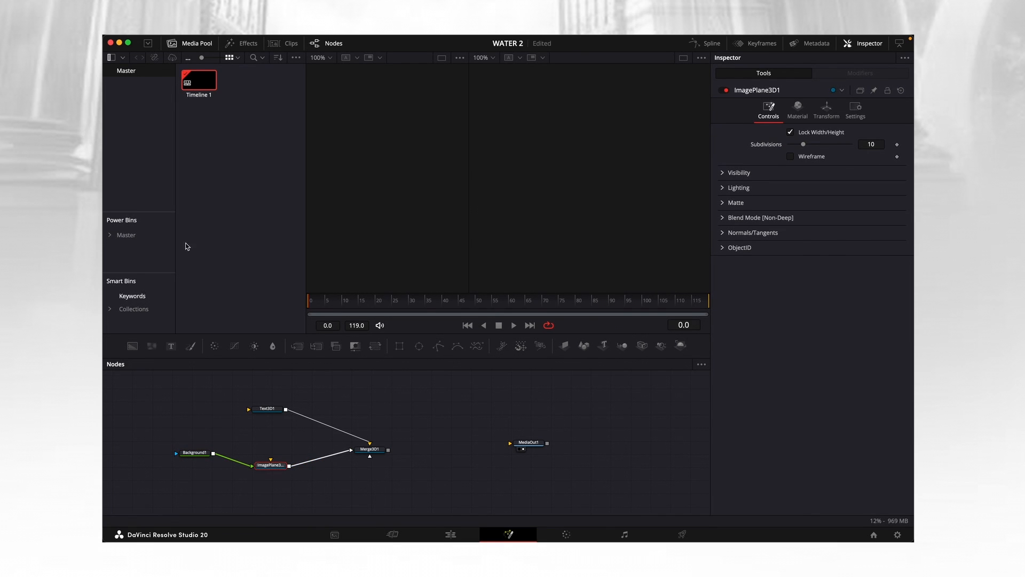
# Hide the Media Pool, widen the first viewer and display the Image Plane 3D node in it.
pyautogui.click(192, 44)
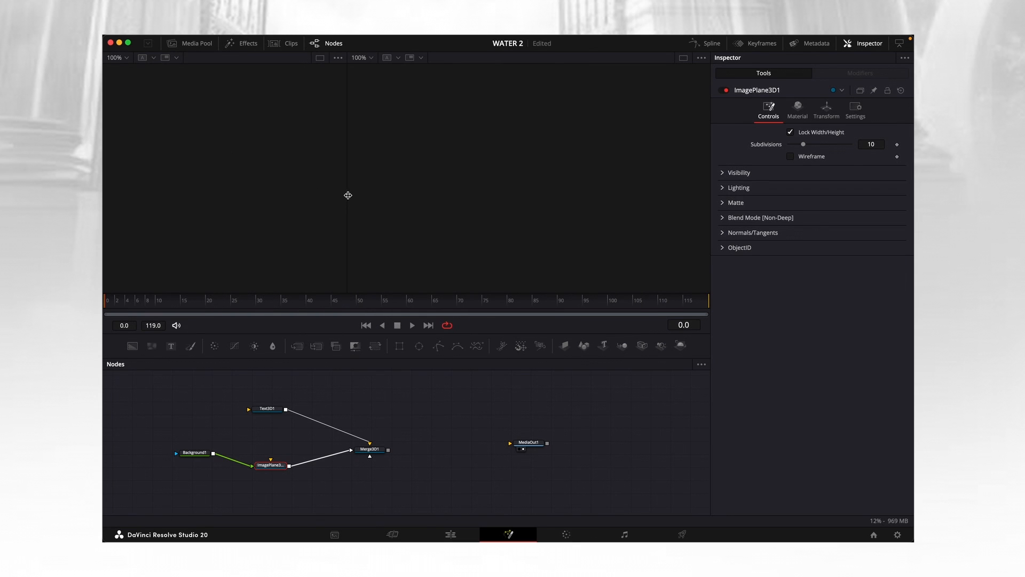
pyautogui.moveTo(348, 180); pyautogui.dragTo(426, 178)
pyautogui.moveTo(273, 466); pyautogui.dragTo(271, 246)
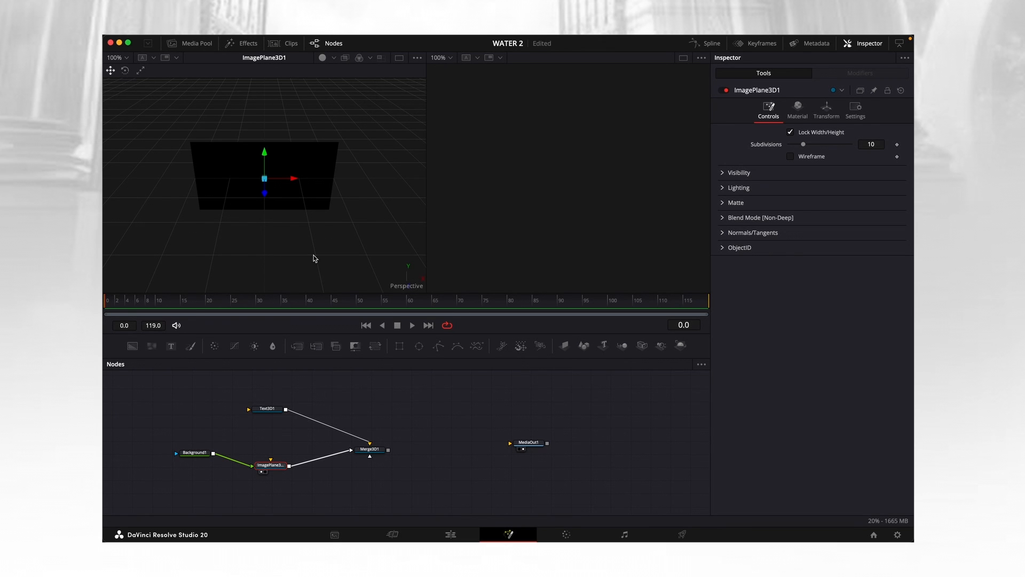
# Add a Camera 3D node connected to the Merge 3D node and place it above the merge.
pyautogui.moveTo(381, 454); pyautogui.dragTo(404, 454)
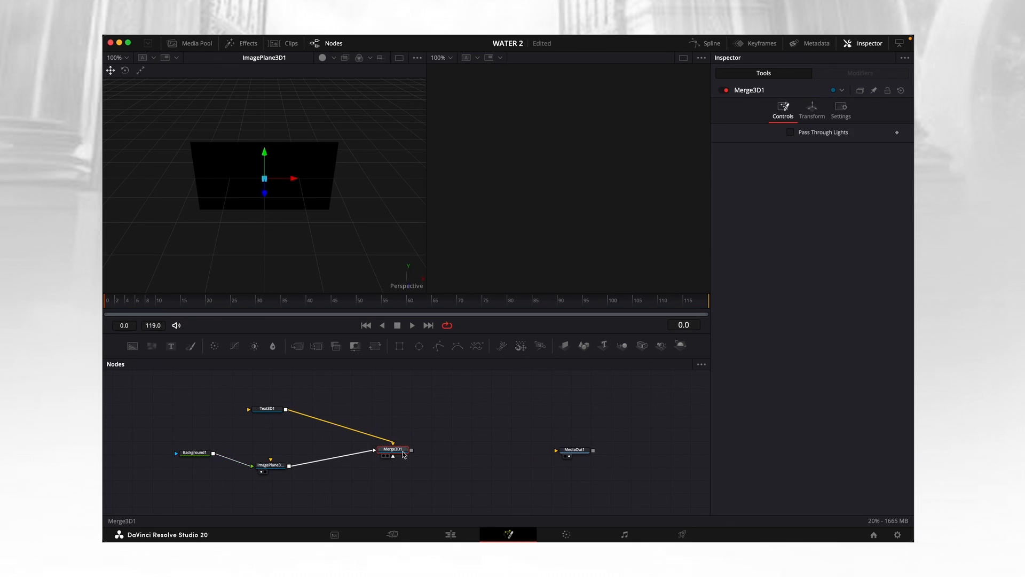
pyautogui.hotkey('shift', 'space')
pyautogui.write('CA')
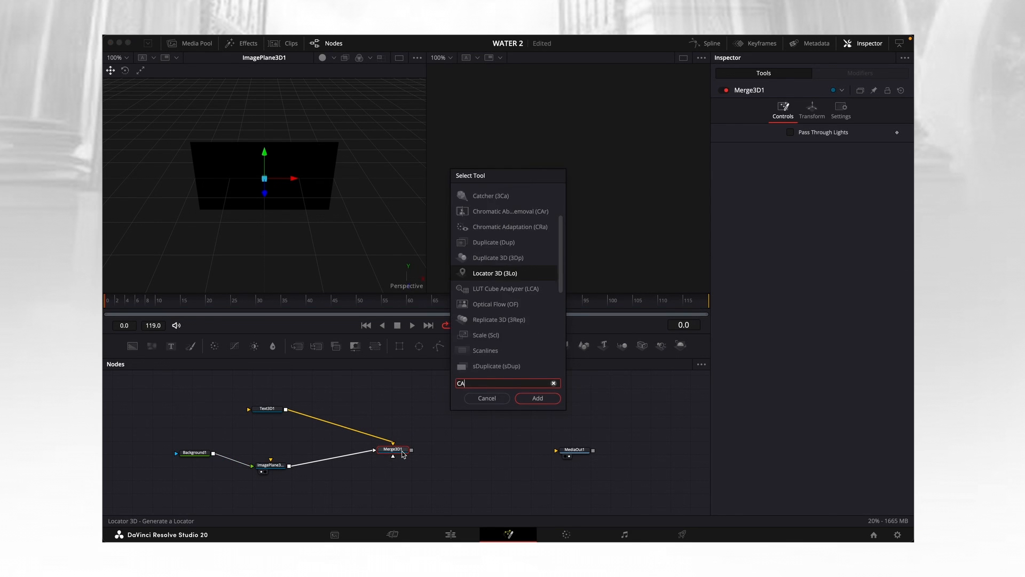
pyautogui.write('MERA 3D')
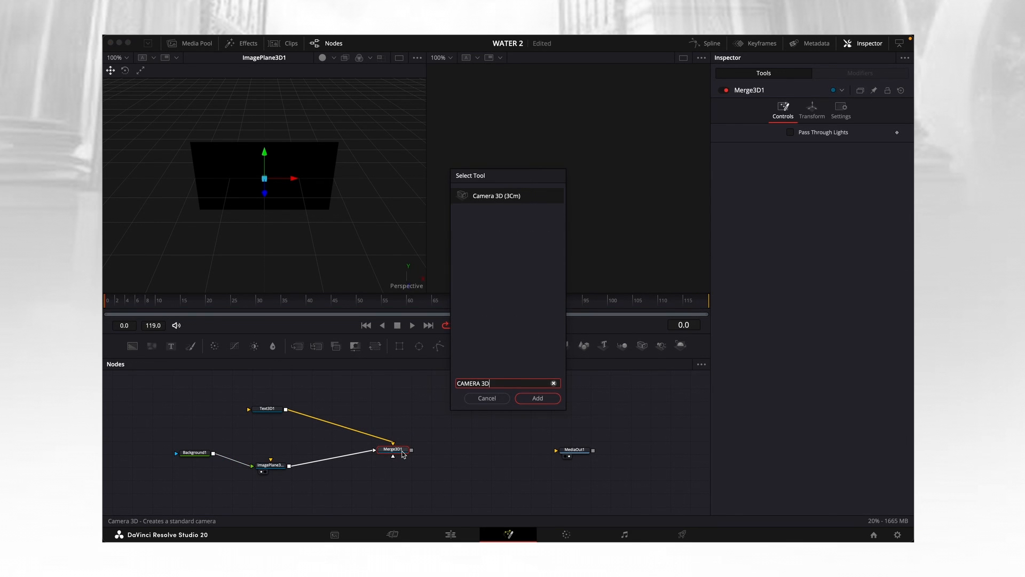
pyautogui.press('Return')
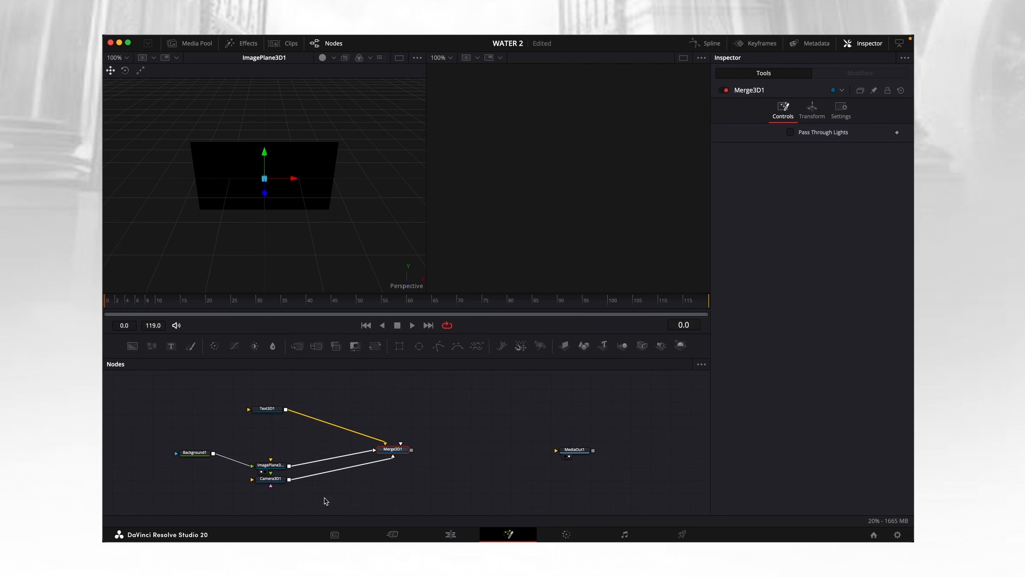
pyautogui.moveTo(279, 479); pyautogui.dragTo(407, 400)
pyautogui.click(407, 400)
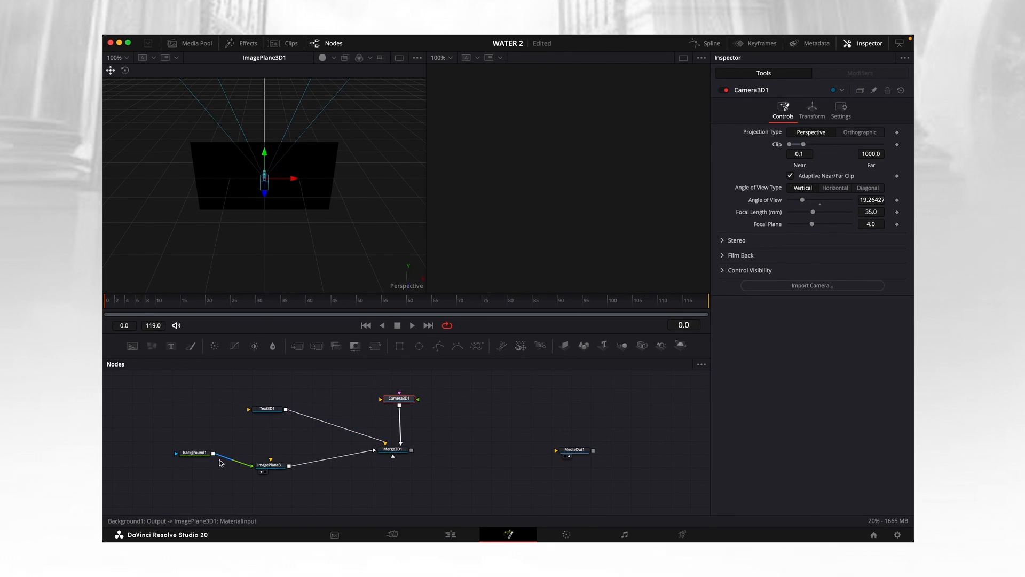
pyautogui.moveTo(190, 455); pyautogui.dragTo(186, 459)
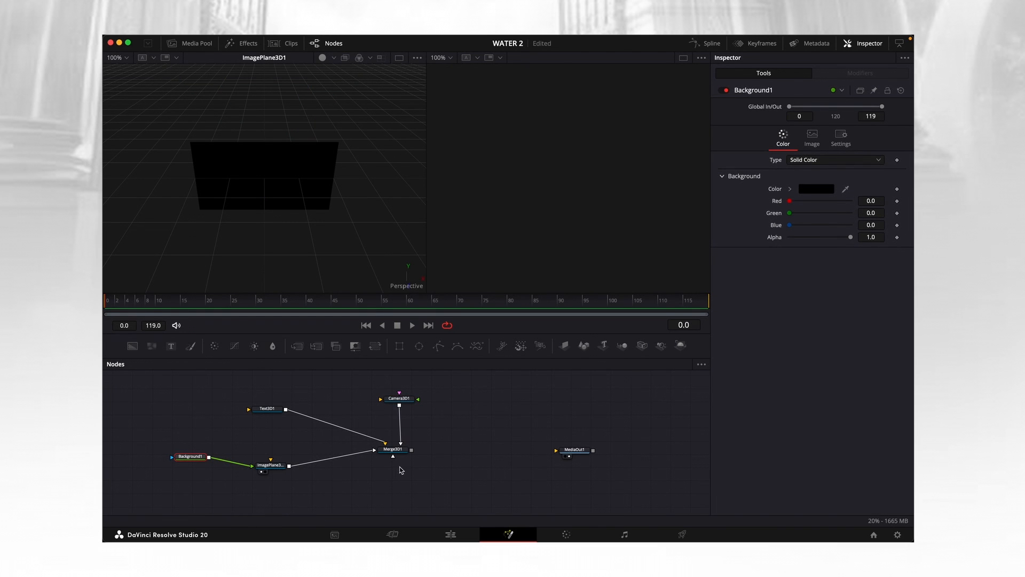
pyautogui.moveTo(393, 449); pyautogui.dragTo(394, 452)
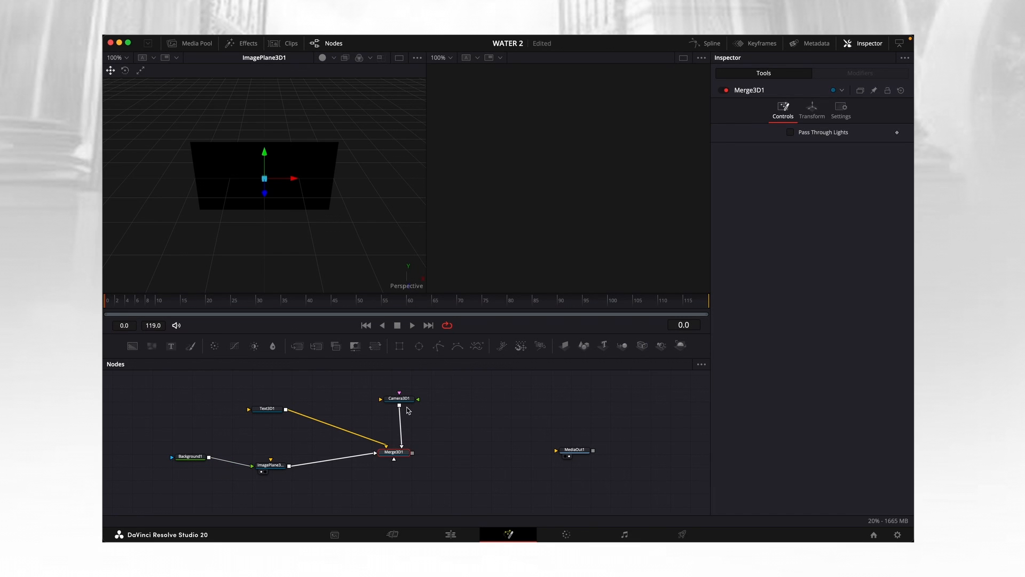
pyautogui.moveTo(411, 401); pyautogui.dragTo(411, 408)
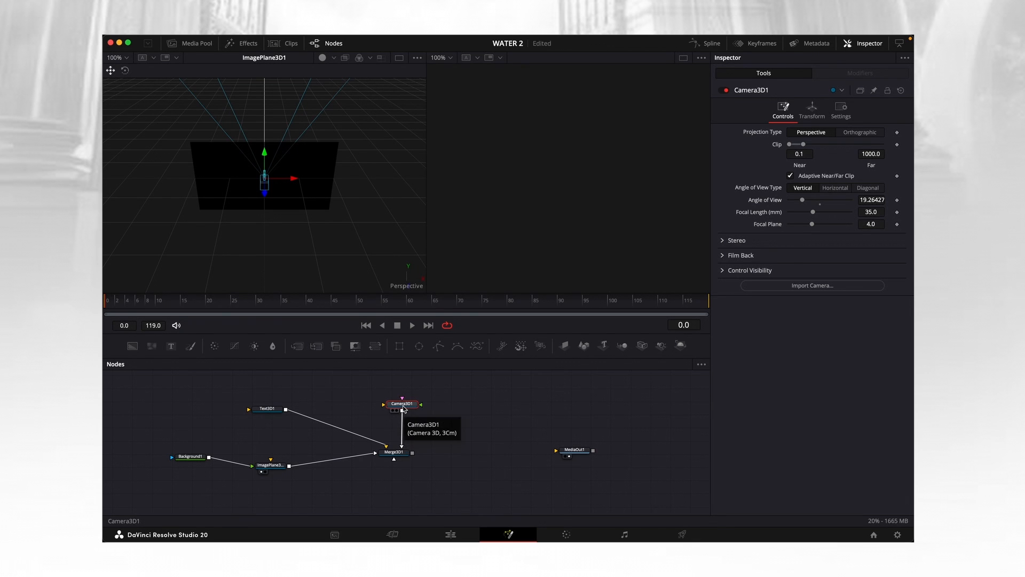
pyautogui.moveTo(403, 408); pyautogui.dragTo(400, 407)
pyautogui.click(267, 409)
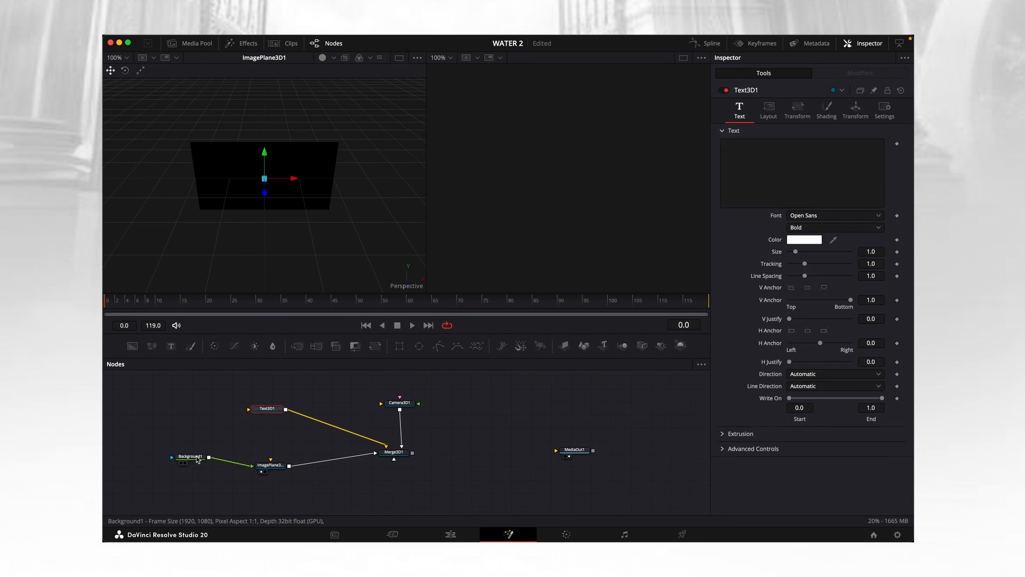
pyautogui.click(191, 457)
pyautogui.moveTo(412, 404); pyautogui.dragTo(412, 401)
# Add a Renderer 3D node after the Merge 3D, connect it to MediaOut1 and show MediaOut1 in the second viewer.
pyautogui.moveTo(402, 453); pyautogui.dragTo(405, 454)
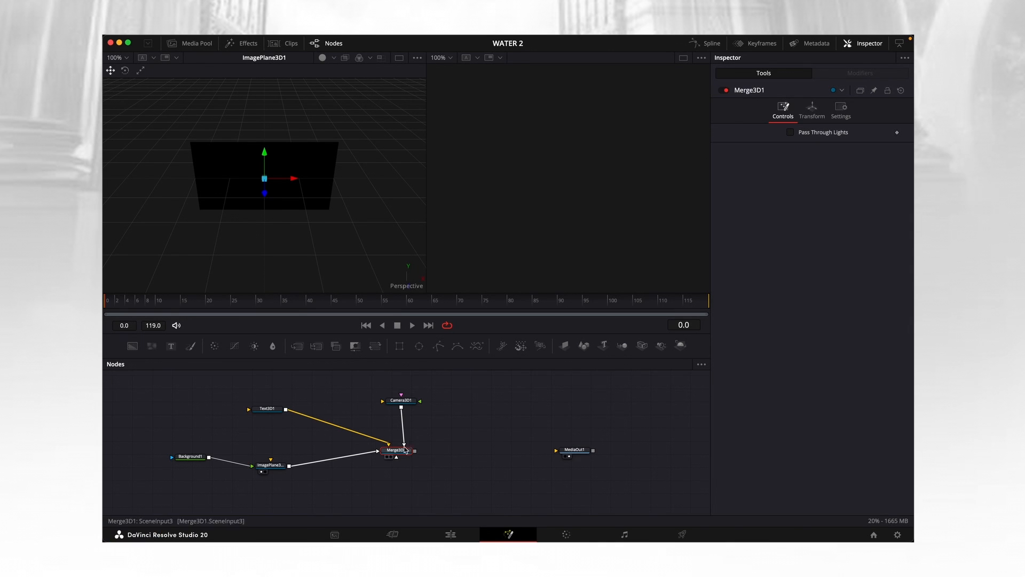
pyautogui.hotkey('shift', 'space')
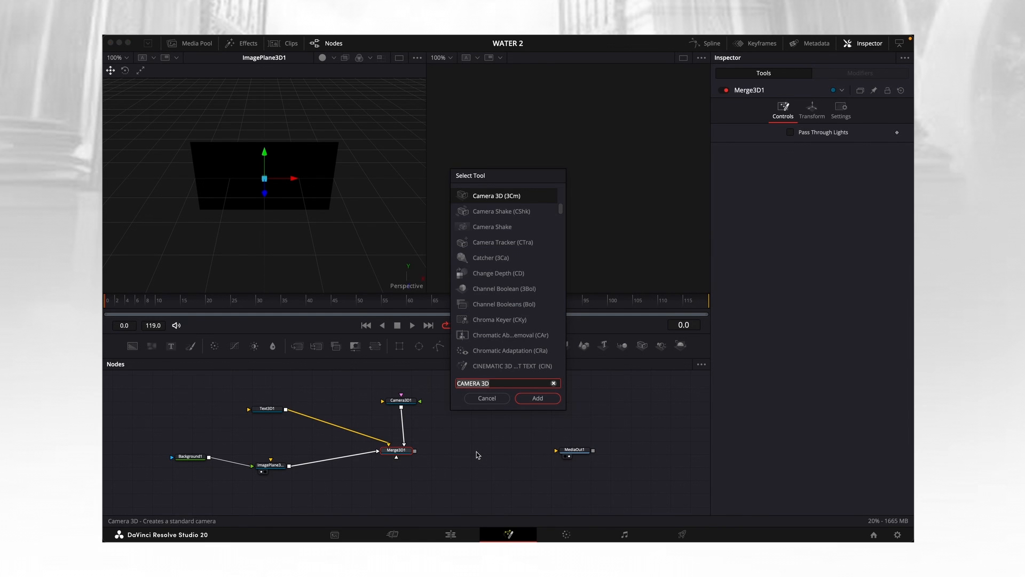
pyautogui.write('RENDER')
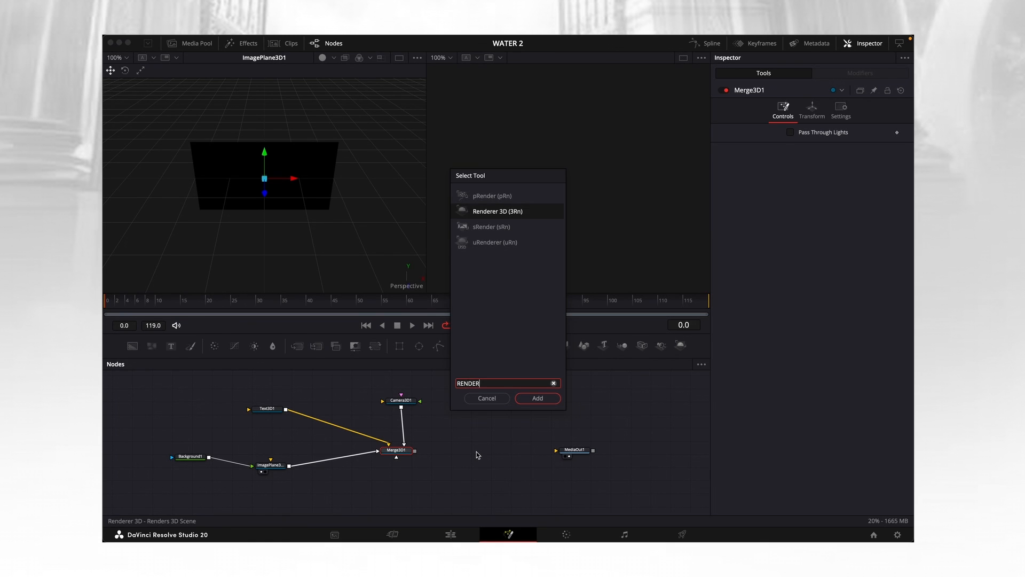
pyautogui.press('Return')
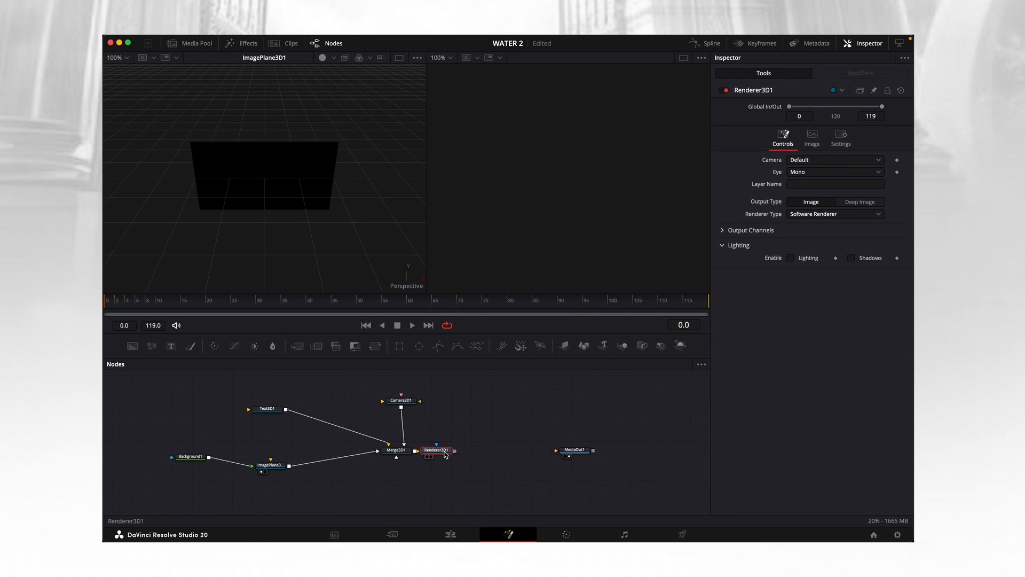
pyautogui.moveTo(515, 455); pyautogui.dragTo(584, 457)
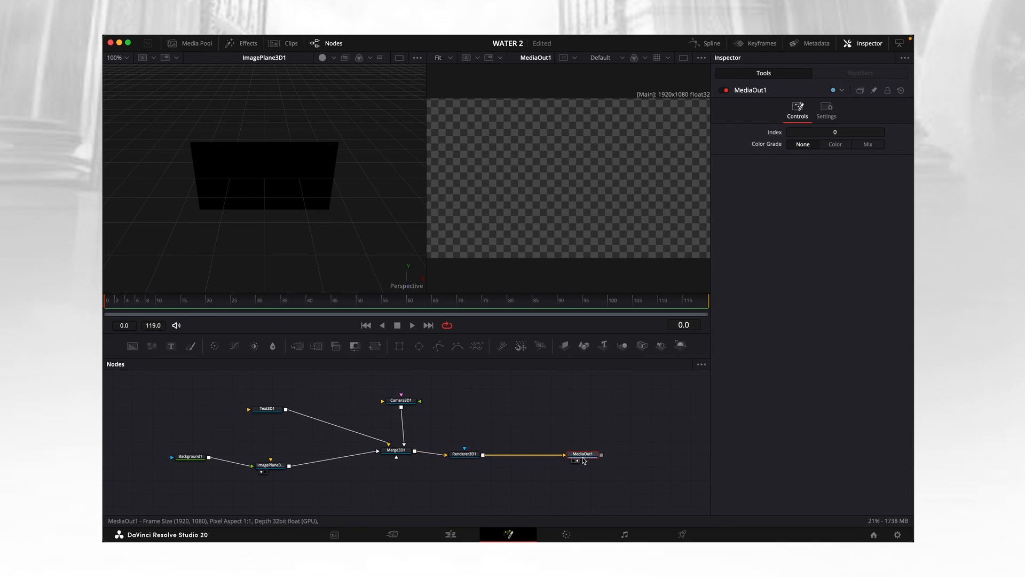
# Go to frame 53, enter "TEXT" in the Text 3D node and set its size to 2.68.
pyautogui.click(322, 302)
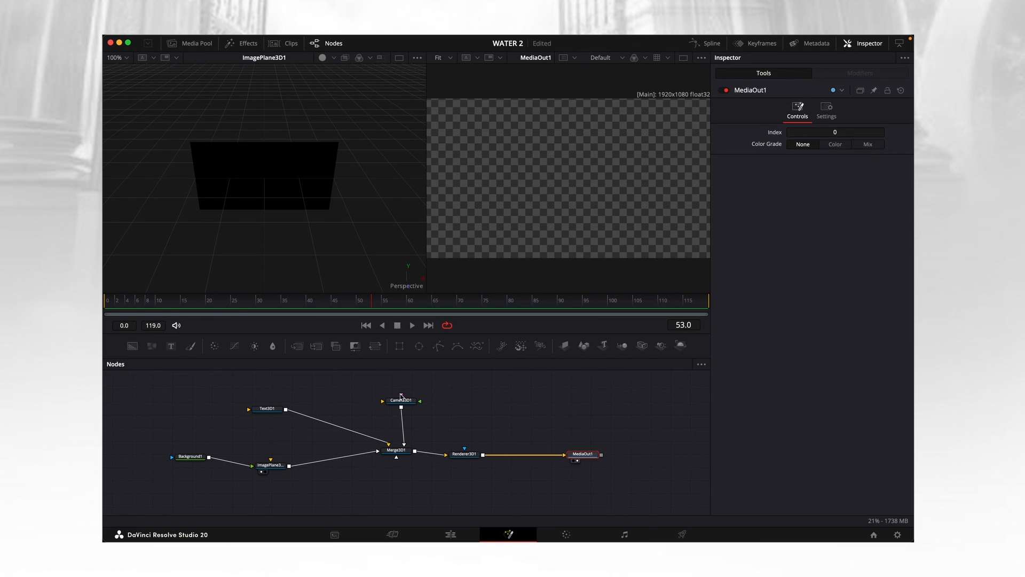
pyautogui.moveTo(402, 401); pyautogui.dragTo(407, 405)
pyautogui.click(267, 408)
pyautogui.click(793, 179)
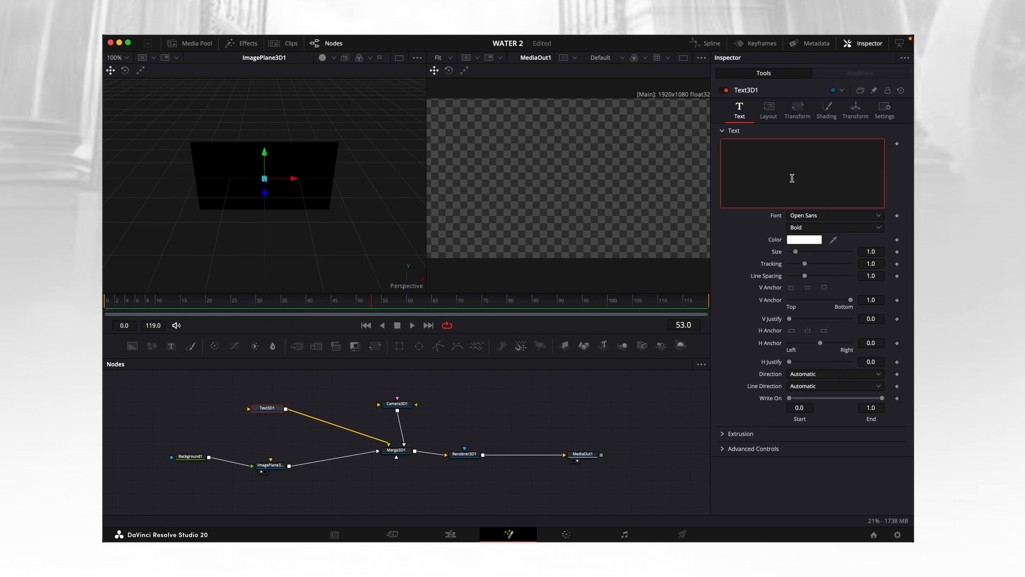
pyautogui.write('TEXT')
pyautogui.moveTo(795, 251); pyautogui.dragTo(806, 251)
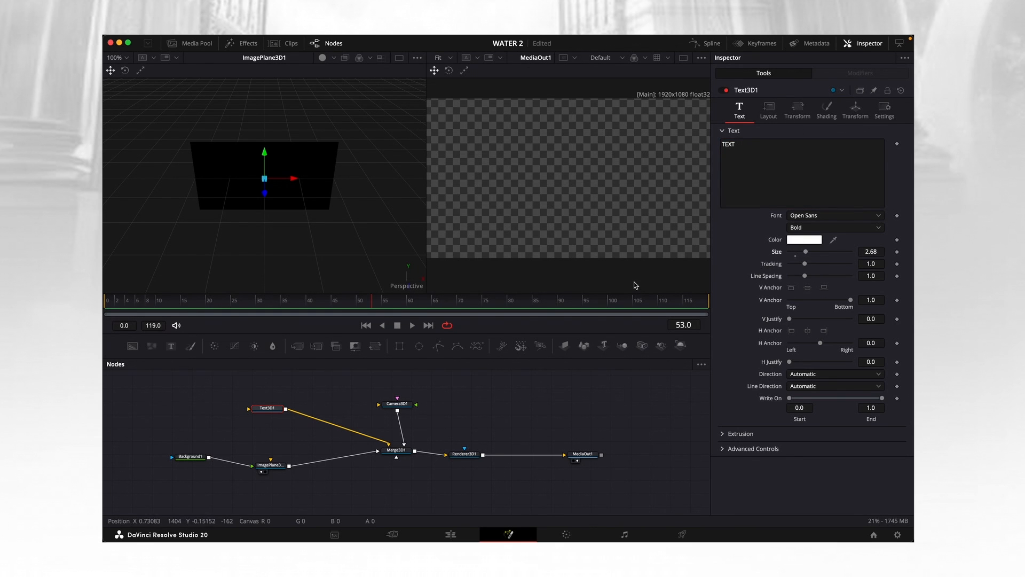
# Move the Camera 3D back by setting its Z translation to 10.47.
pyautogui.moveTo(397, 403); pyautogui.dragTo(401, 405)
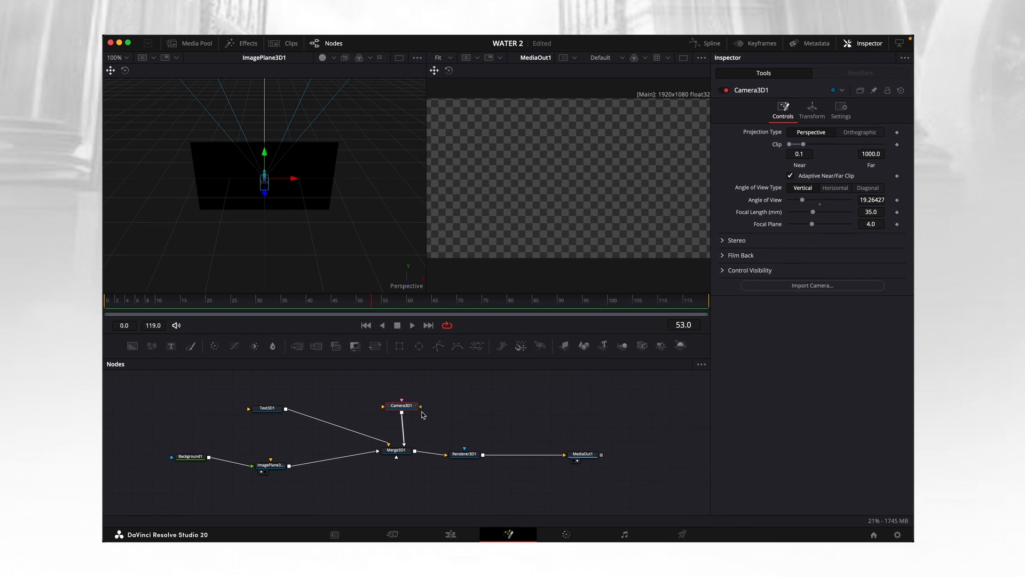
pyautogui.moveTo(402, 405); pyautogui.dragTo(406, 412)
pyautogui.click(819, 112)
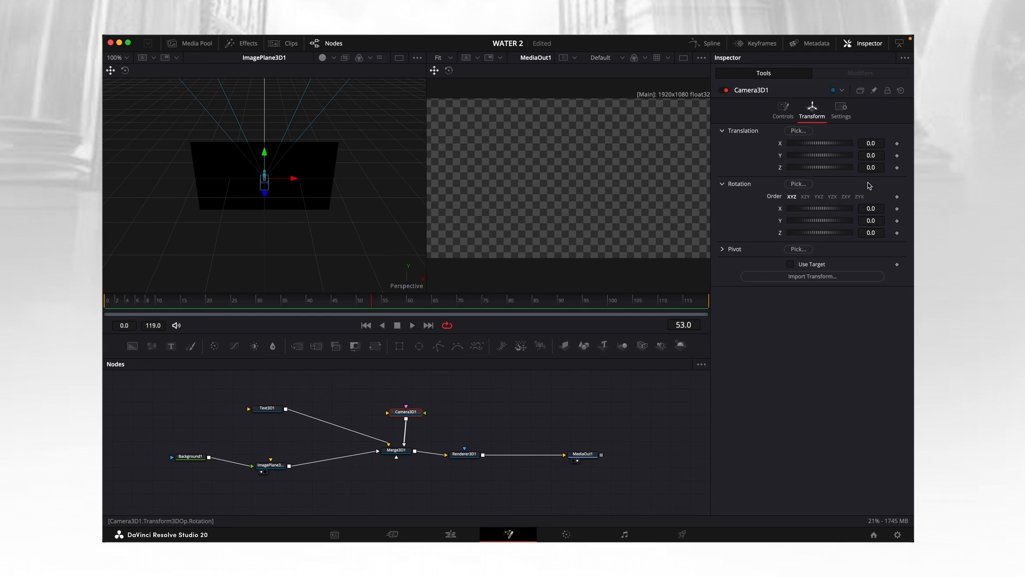
pyautogui.moveTo(872, 167); pyautogui.dragTo(820, 188)
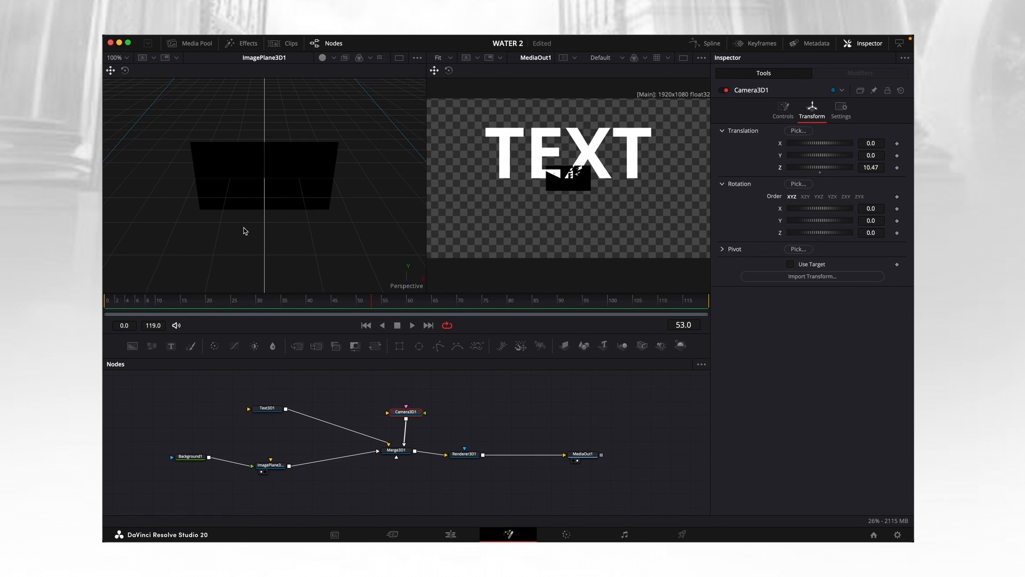
# Scale the Image Plane 3D to 5.0 and set the Camera 3D's Z translation to 7.91.
pyautogui.click(190, 456)
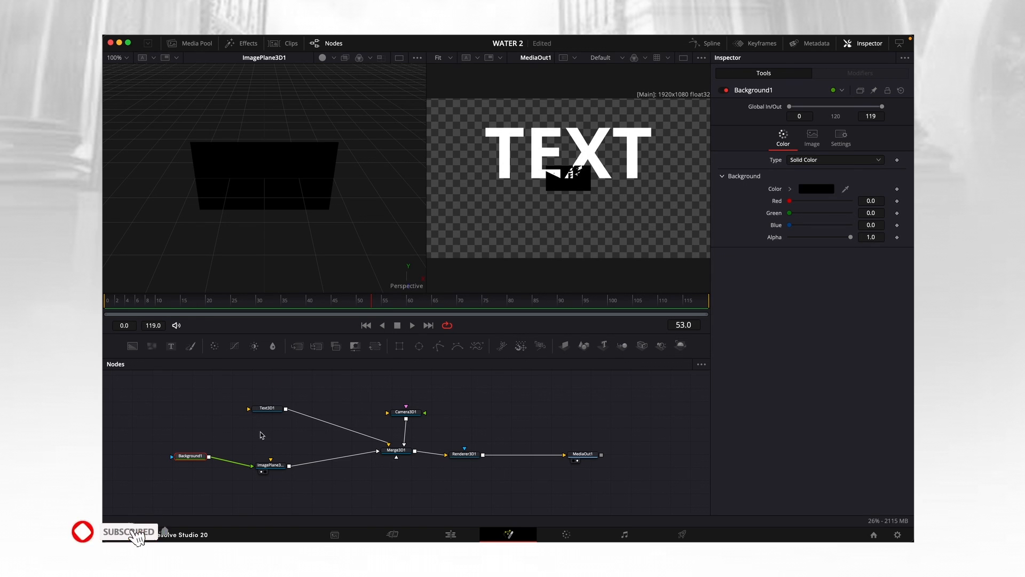
pyautogui.click(270, 465)
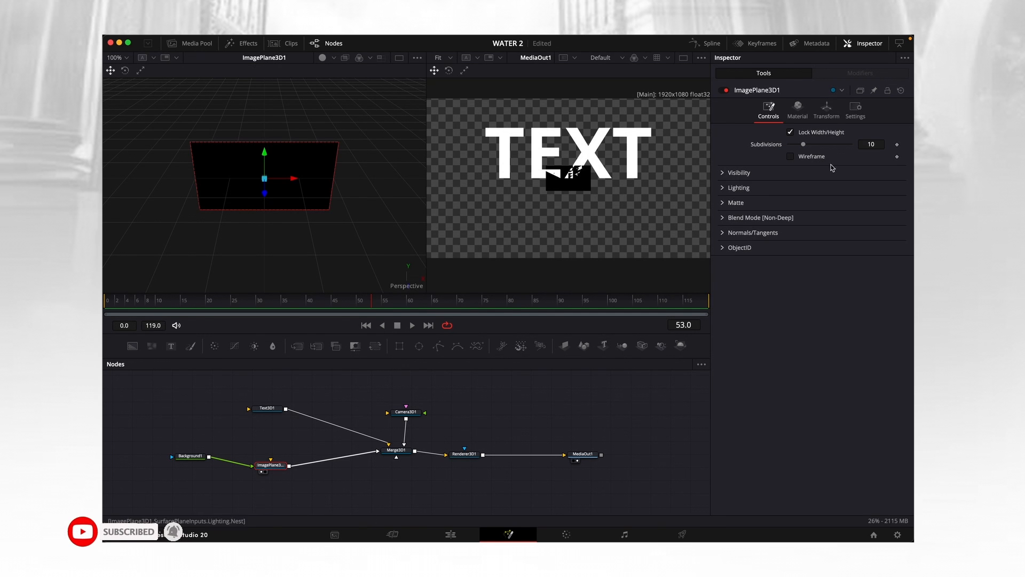
pyautogui.click(827, 110)
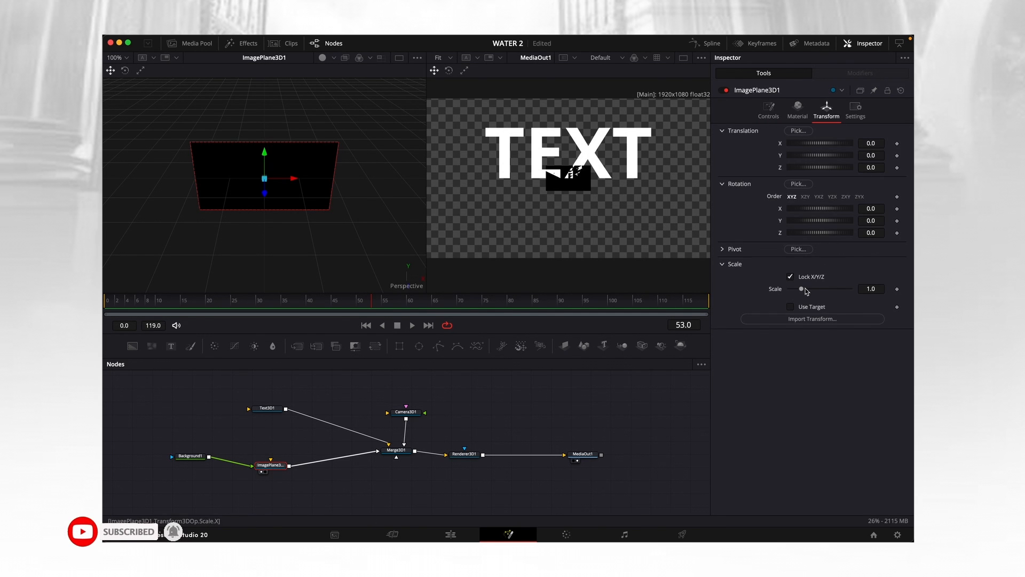
pyautogui.moveTo(806, 291); pyautogui.dragTo(855, 293)
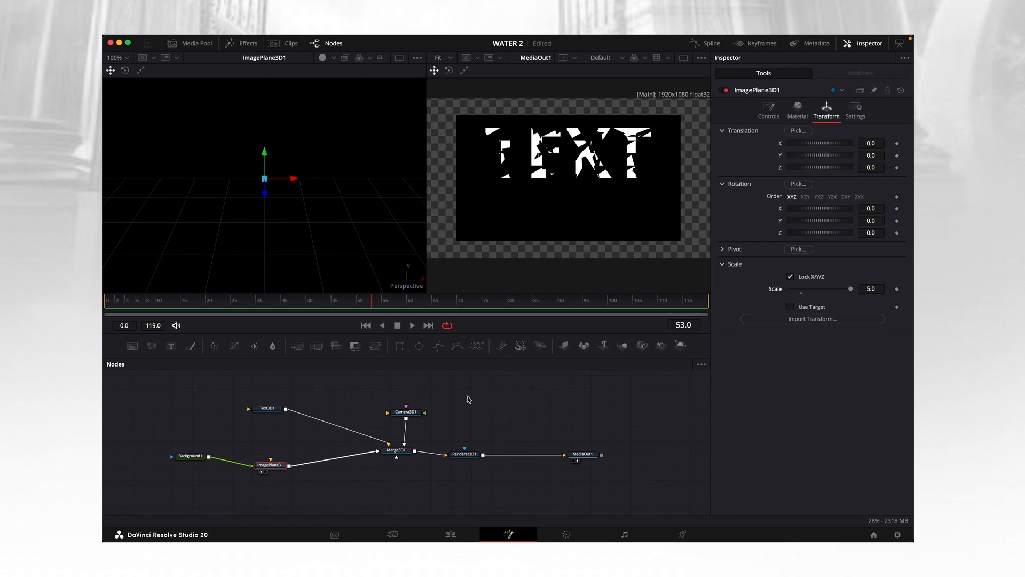
pyautogui.click(406, 412)
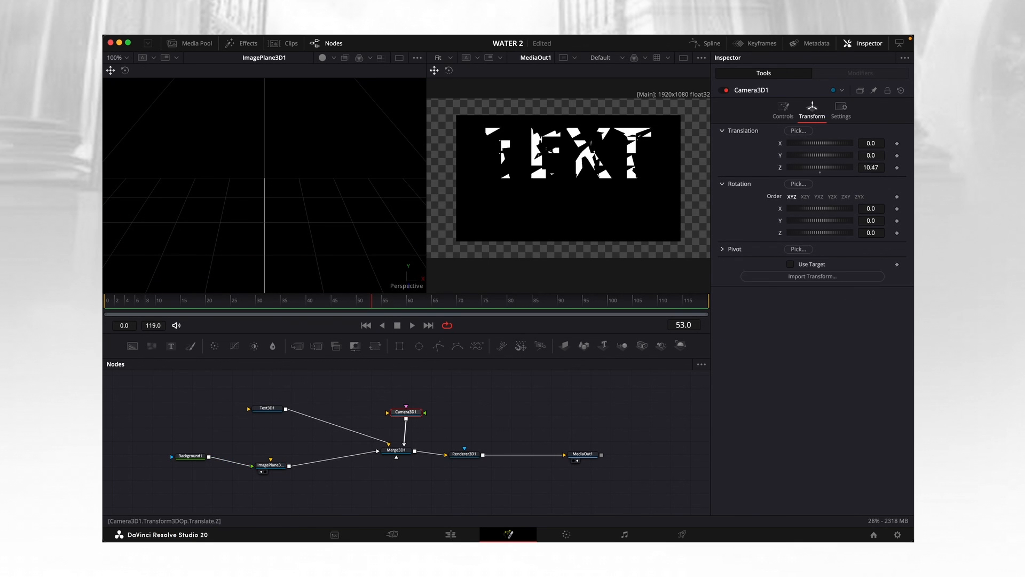
pyautogui.moveTo(871, 168); pyautogui.dragTo(830, 168)
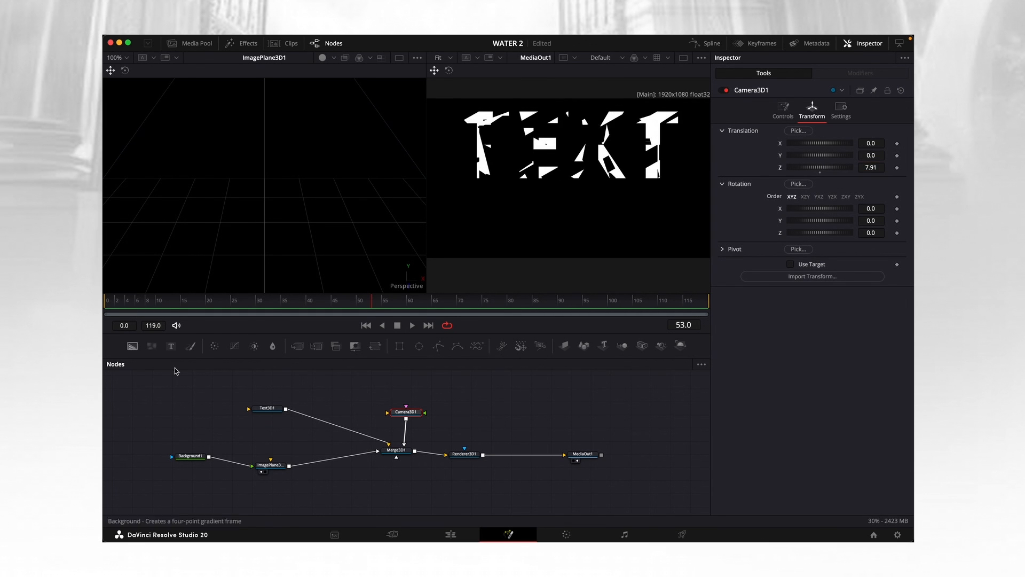
# Move the Text 3D forward, clear of the image plane, and lower it to the middle of the camera frame.
pyautogui.click(267, 408)
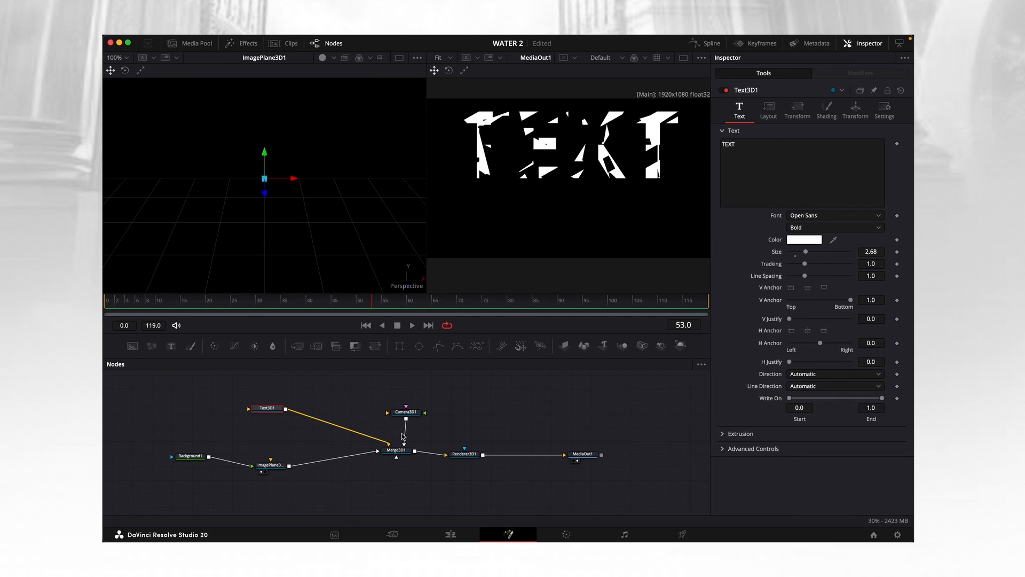
pyautogui.press('super+s')
pyautogui.moveTo(267, 199); pyautogui.dragTo(424, 223)
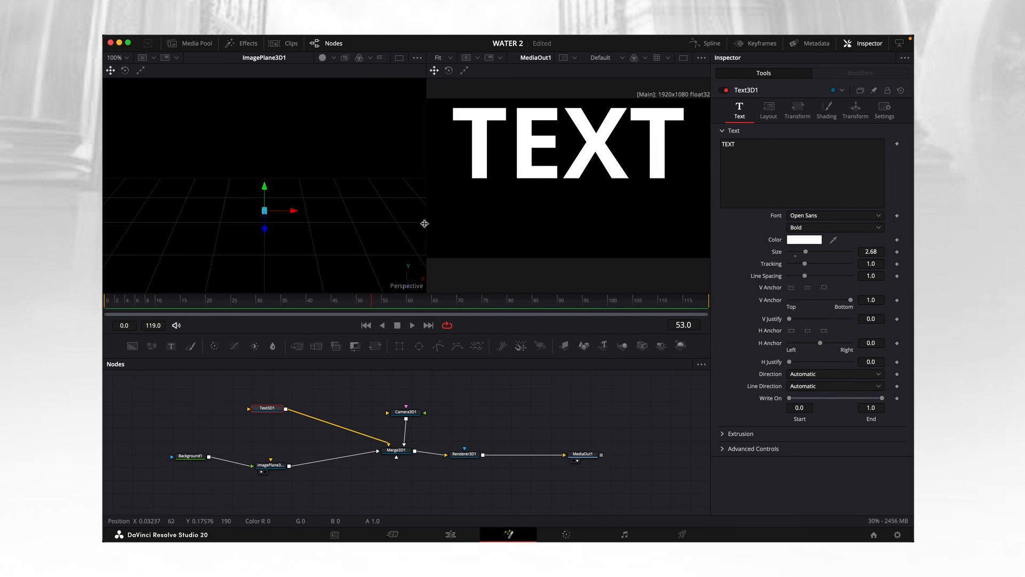
pyautogui.moveTo(265, 211); pyautogui.dragTo(253, 269)
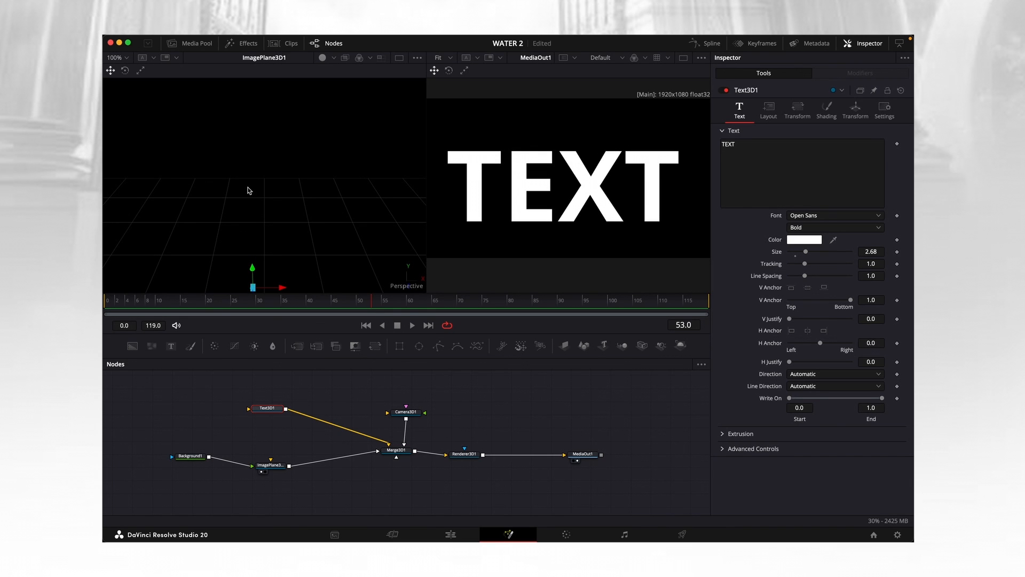
# Set the Text 3D size to 1.22 and raise the text to the centre of the camera frame.
pyautogui.scroll(-3, 294, 217)
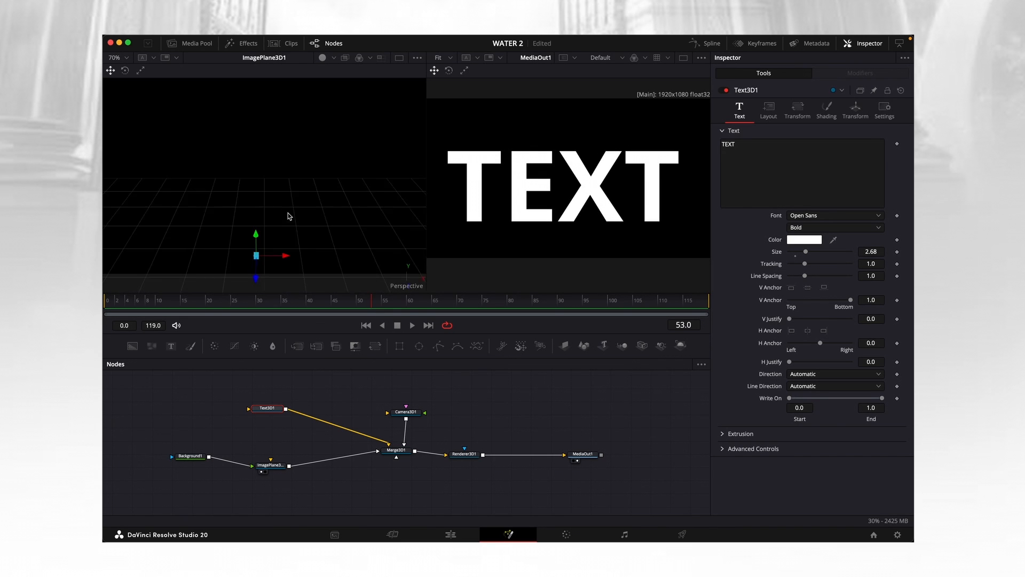
pyautogui.scroll(-2, 291, 216)
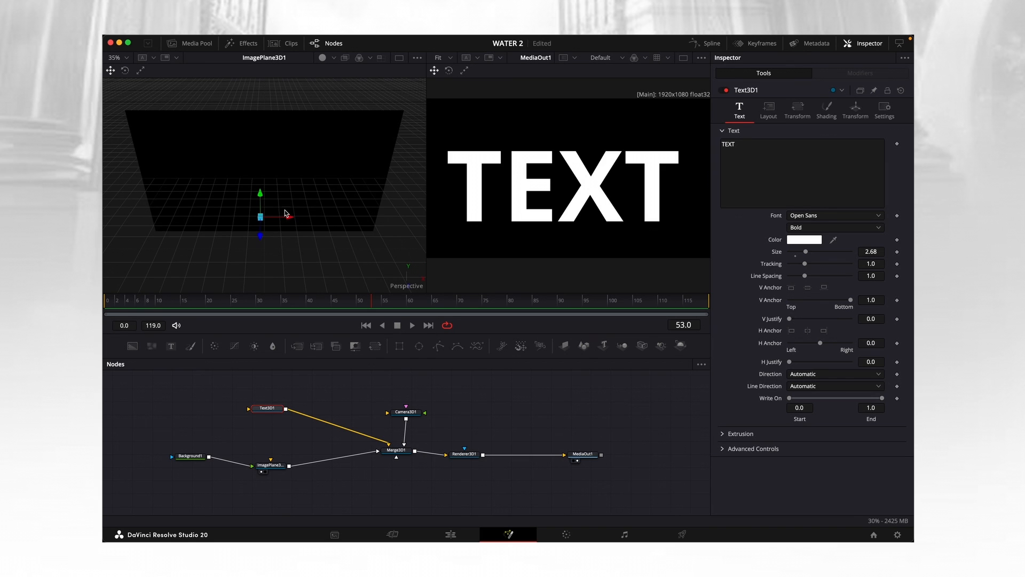
pyautogui.moveTo(265, 240)
pyautogui.mouseDown()
pyautogui.moveTo(262, 267)
pyautogui.moveTo(264, 235)
pyautogui.mouseUp()
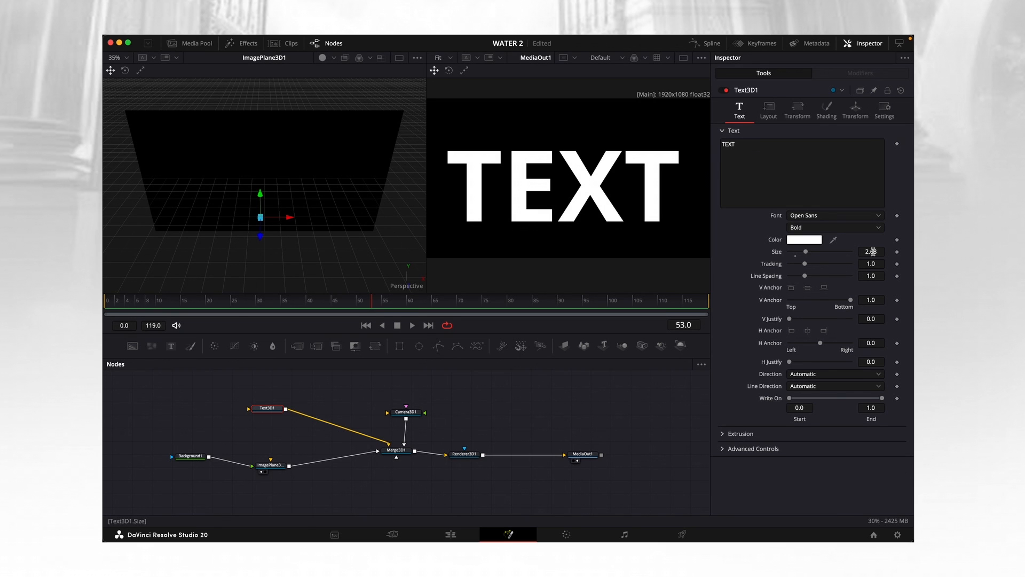
pyautogui.moveTo(873, 252); pyautogui.dragTo(834, 252)
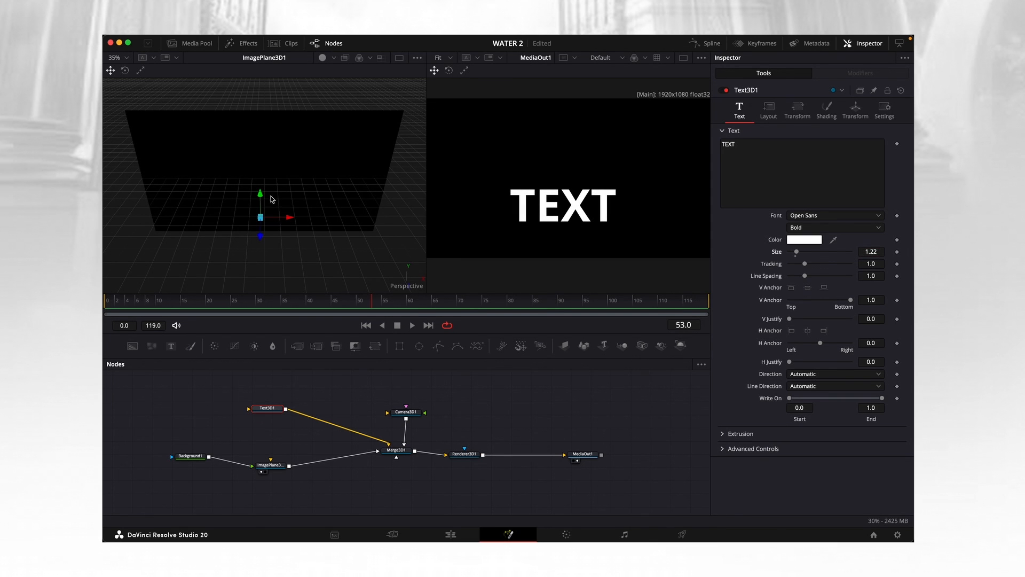
pyautogui.moveTo(260, 195); pyautogui.dragTo(289, 206)
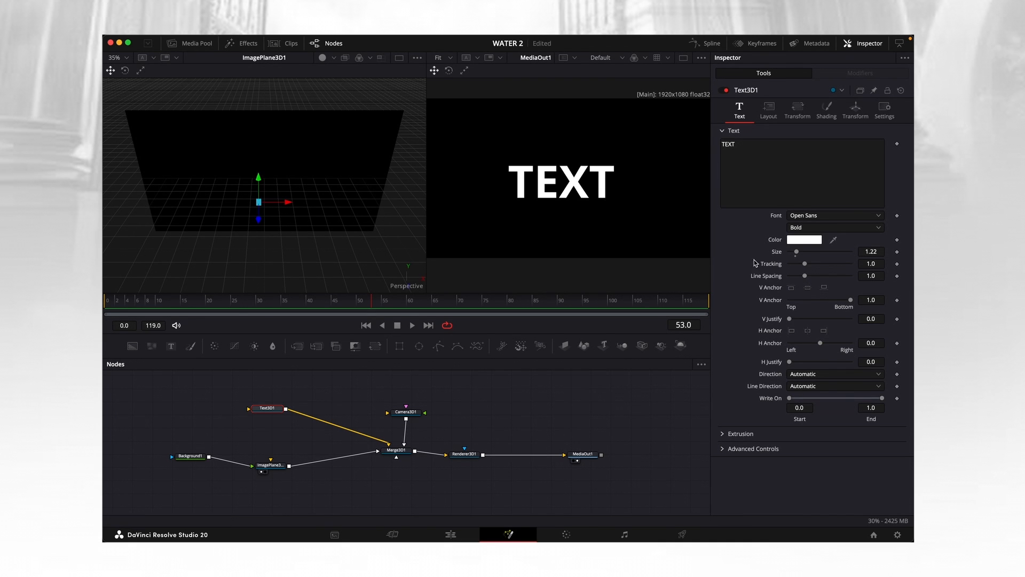
# Try blue for the Text 3D colour, settle on red and accept it.
pyautogui.click(801, 241)
pyautogui.click(226, 440)
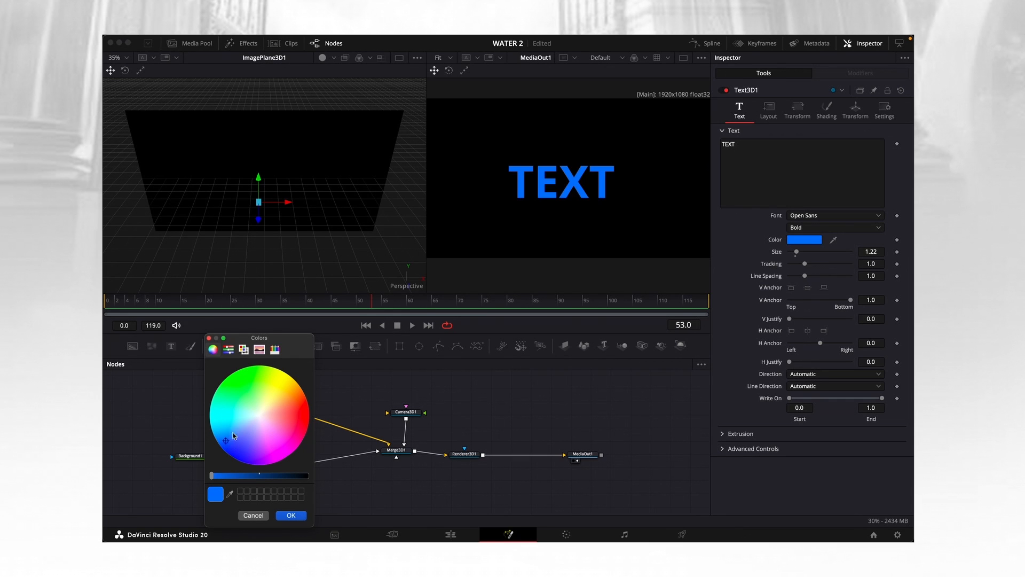
pyautogui.moveTo(284, 418); pyautogui.dragTo(300, 415)
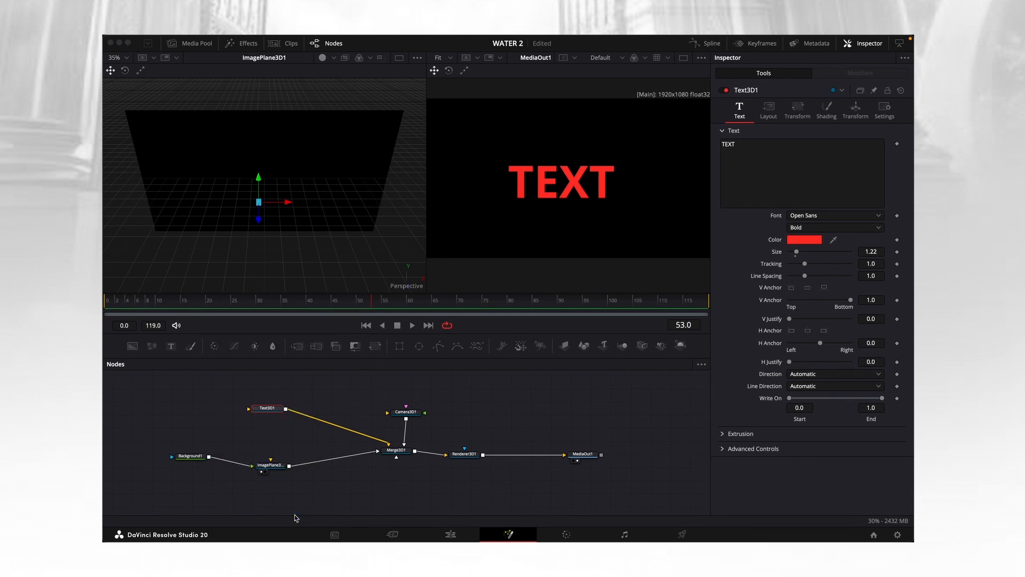
pyautogui.click(294, 516)
# Extrude the text with depth 0.1449, 6 subdivisions, bevel depth 0.1134, bevel width 0.0165 and smoothing angle 22.68.
pyautogui.click(741, 433)
pyautogui.scroll(-1, 741, 434)
pyautogui.moveTo(789, 431); pyautogui.dragTo(800, 467)
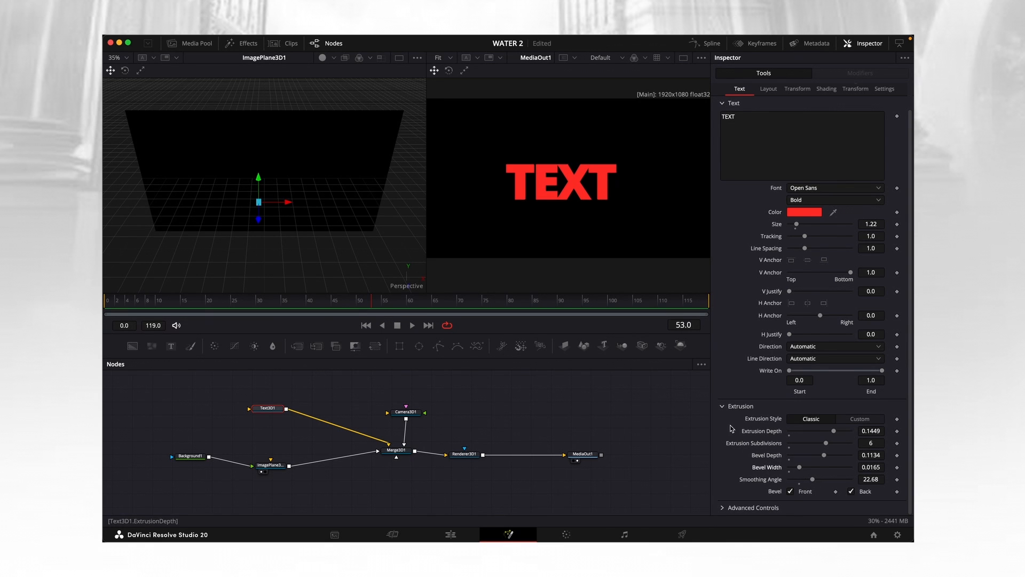
# Try toggling the text's front bevel and reshaping its extrusion profile in the Custom extrusion style.
pyautogui.click(791, 491)
pyautogui.click(859, 419)
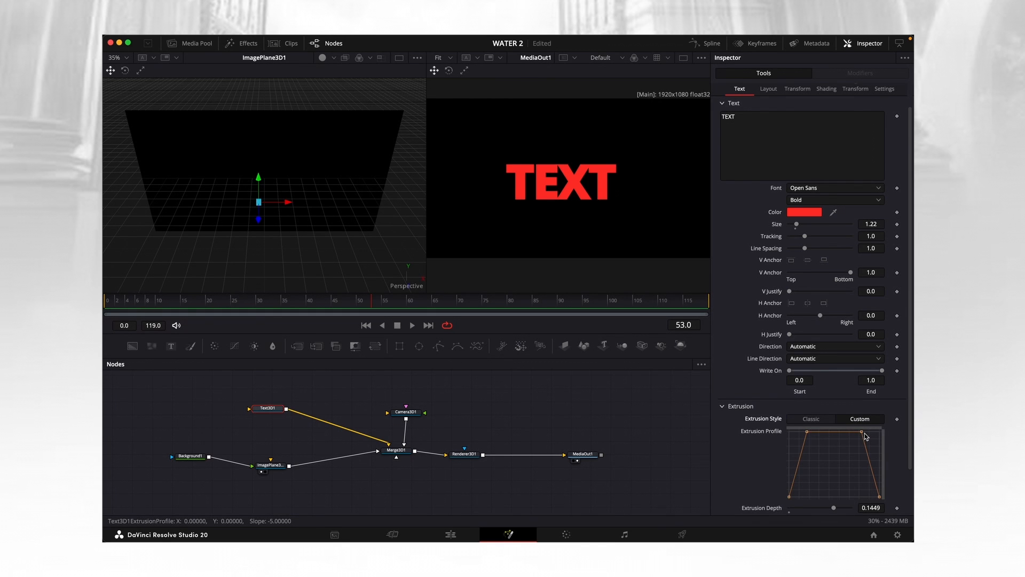
pyautogui.click(863, 436)
pyautogui.moveTo(862, 436); pyautogui.dragTo(878, 432)
pyautogui.moveTo(829, 431); pyautogui.dragTo(827, 483)
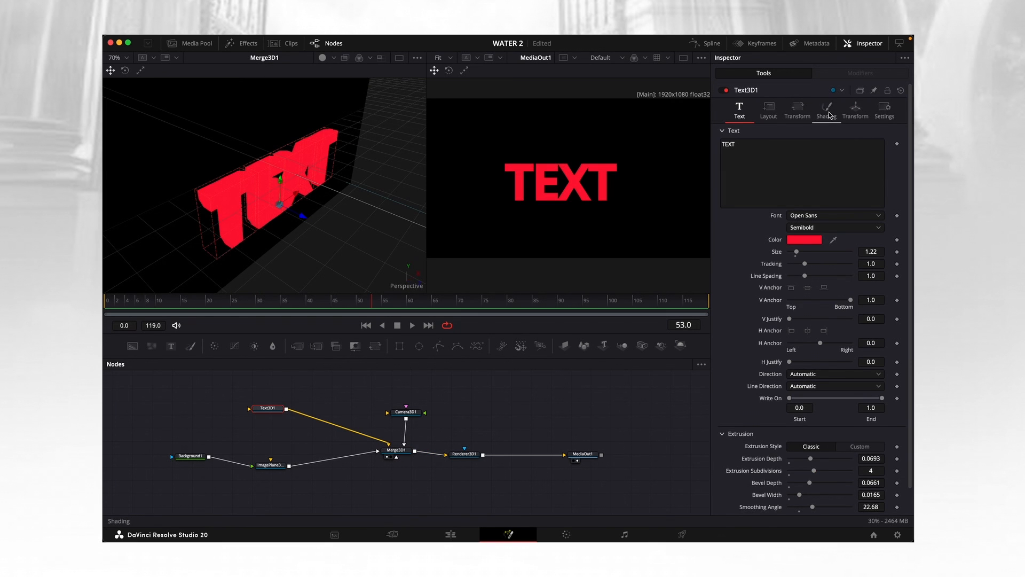
# Turn off Use One Material in the Text 3D shading so the bevel has its own material, and save the project.
pyautogui.click(828, 112)
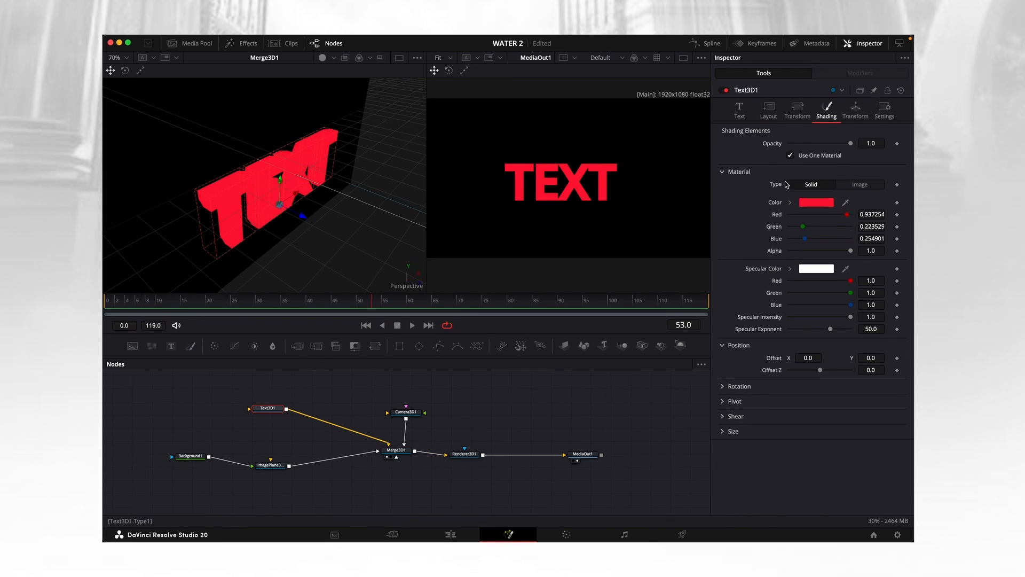
pyautogui.click(790, 156)
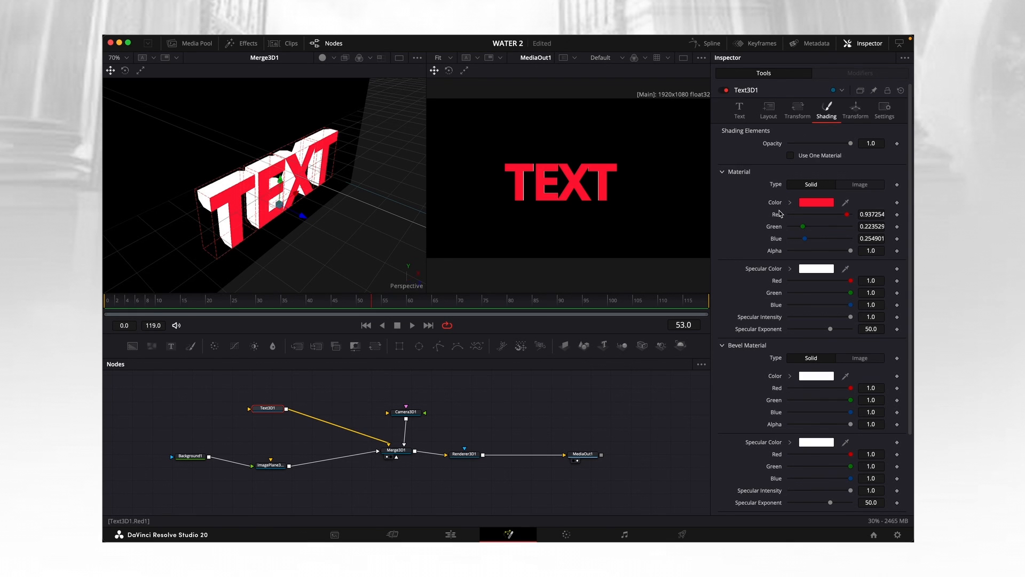
pyautogui.press('super+s')
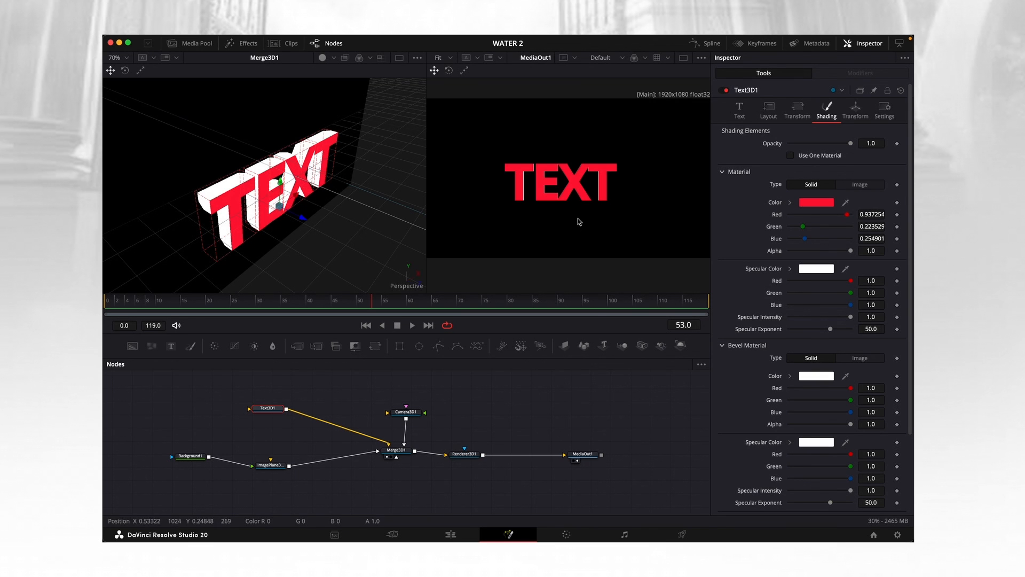
pyautogui.click(747, 112)
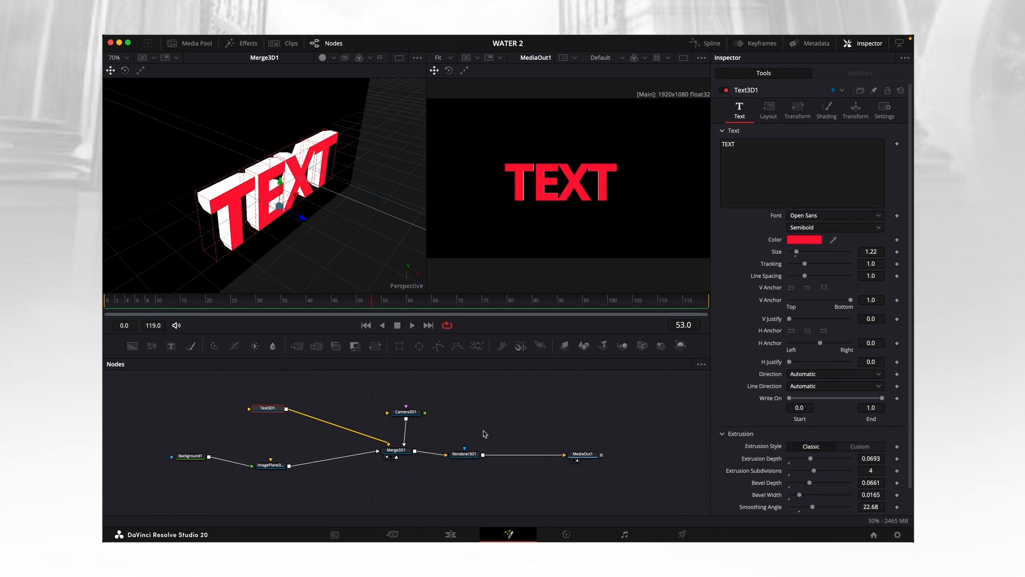
# Make room beside the Camera 3D node, add a Point Light node and connect it to the Merge 3D.
pyautogui.moveTo(405, 411); pyautogui.dragTo(388, 409)
pyautogui.hotkey('shift', 'space')
pyautogui.write('RENDER')
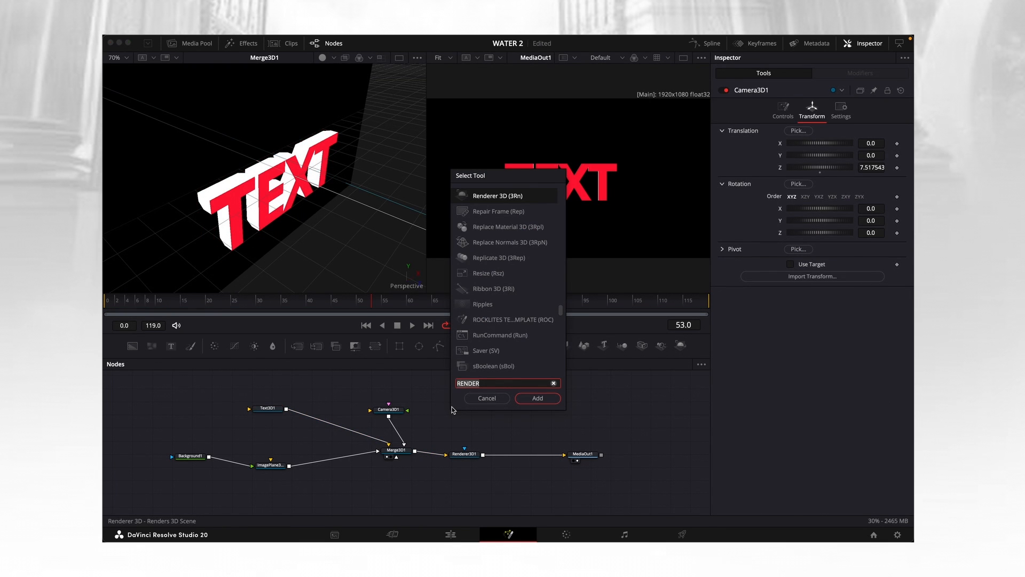
pyautogui.write('POIN')
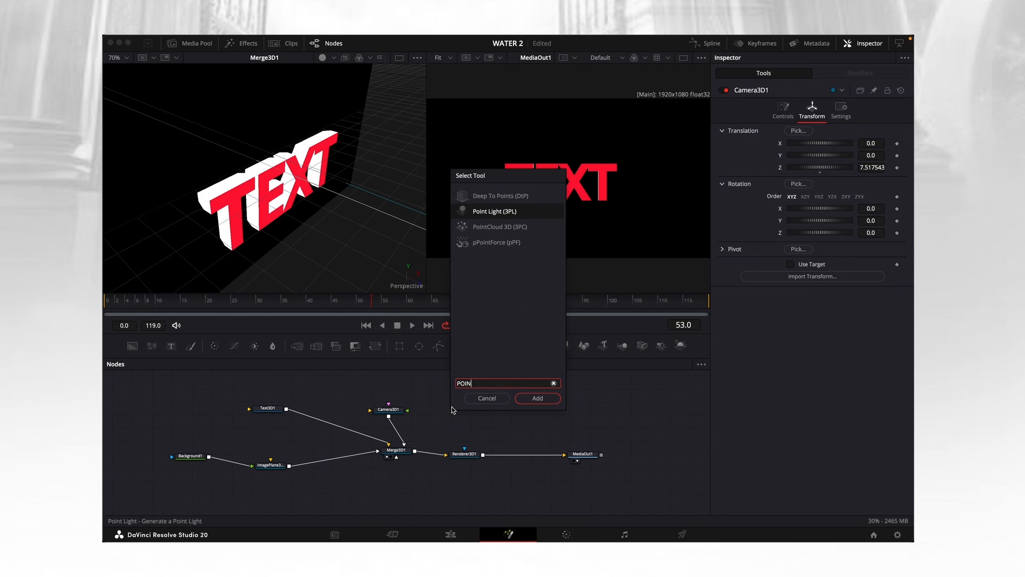
pyautogui.write('Y;')
pyautogui.hotkey('ctrl', 'a')
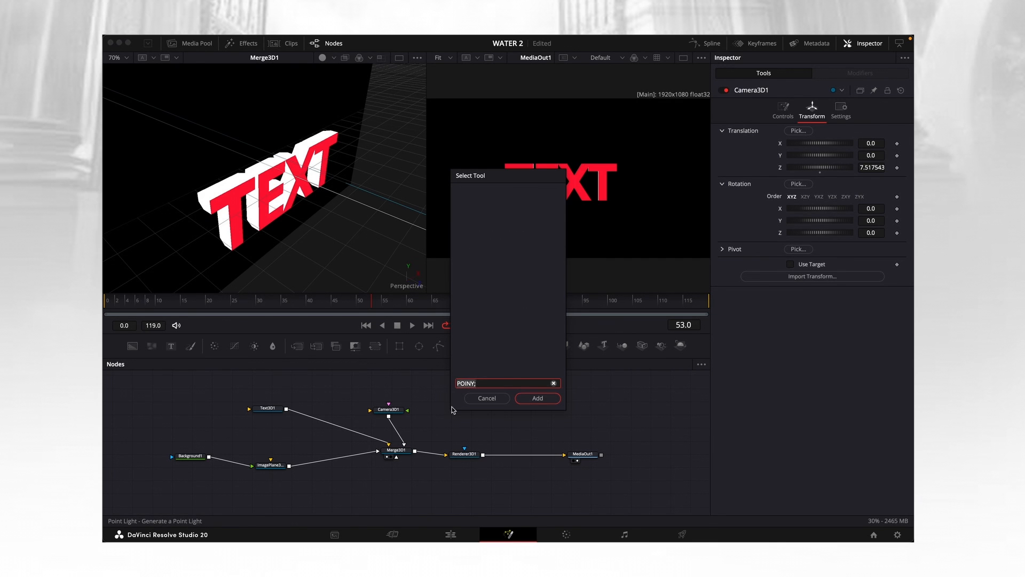
pyautogui.write('POIN')
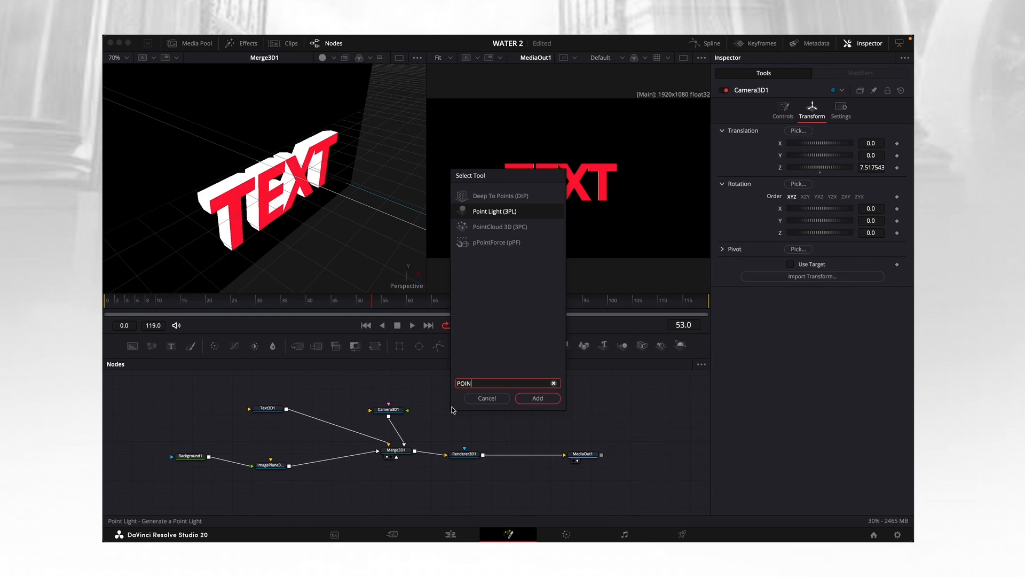
pyautogui.write('TLIGHT')
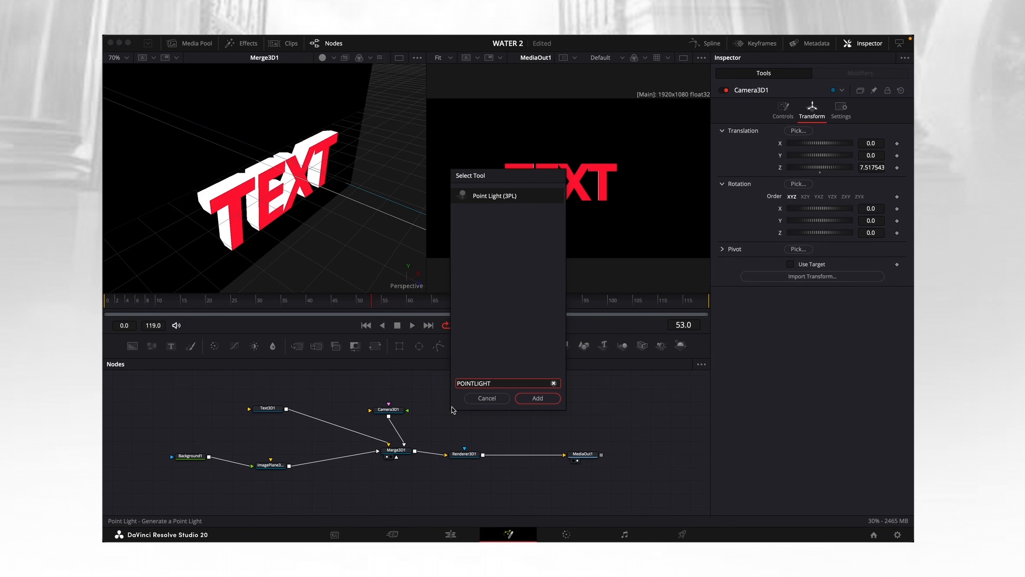
pyautogui.press('Return')
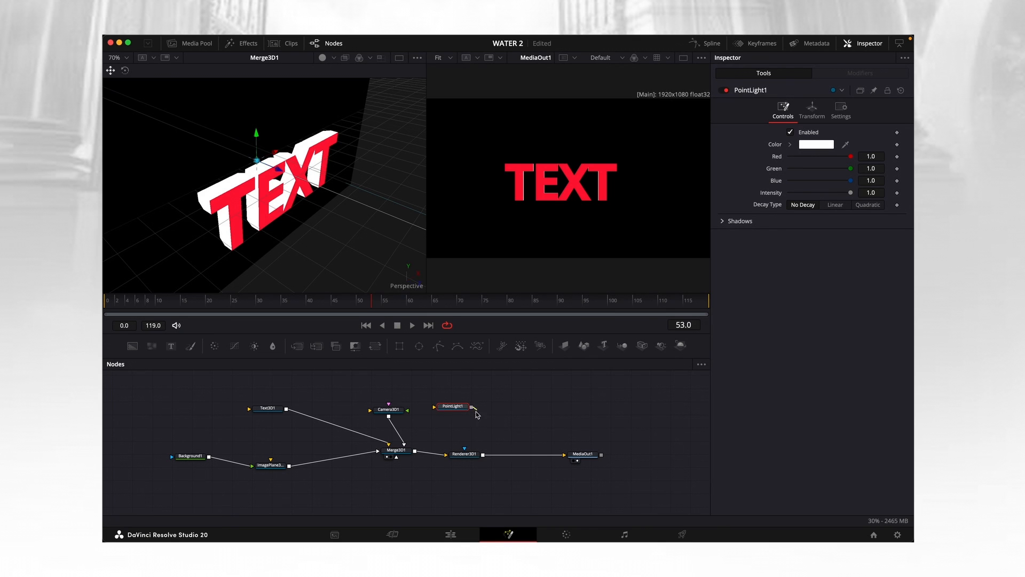
pyautogui.moveTo(476, 411)
pyautogui.mouseDown()
pyautogui.moveTo(398, 451)
pyautogui.moveTo(466, 414)
pyautogui.mouseUp()
# Enable Lighting in the Renderer 3D and move the point light forward in front of the text.
pyautogui.click(464, 454)
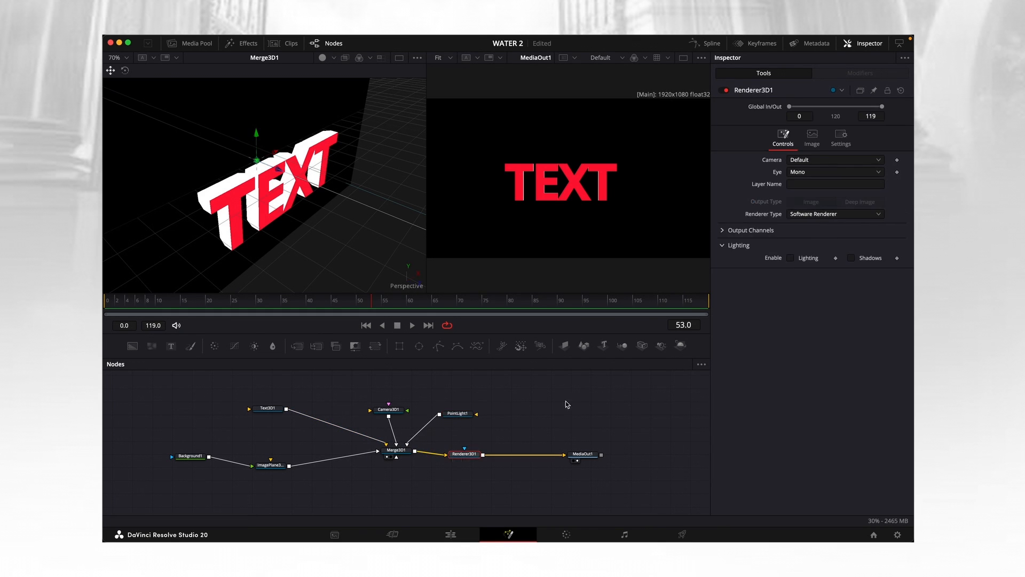
pyautogui.click(790, 258)
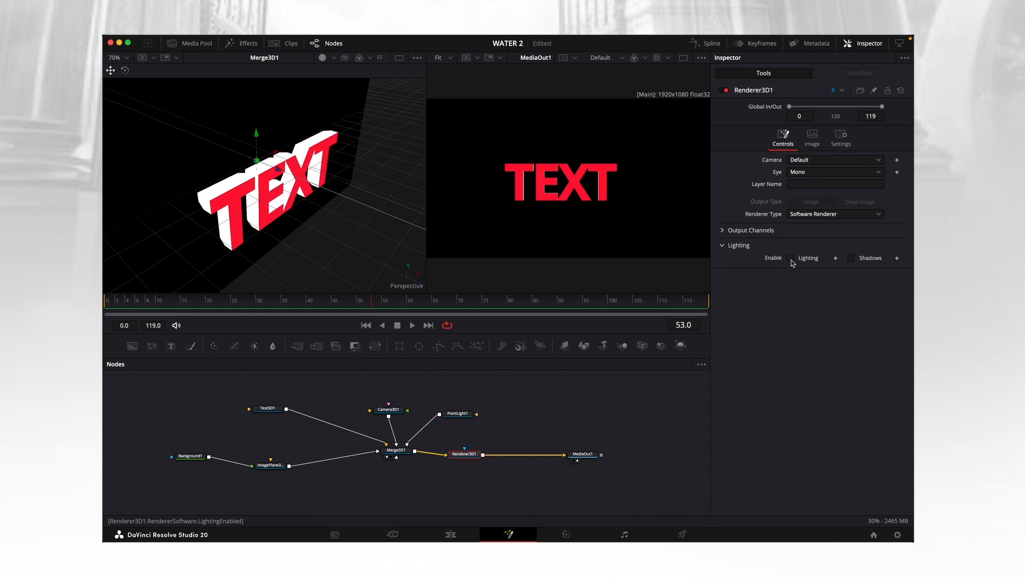
pyautogui.click(457, 419)
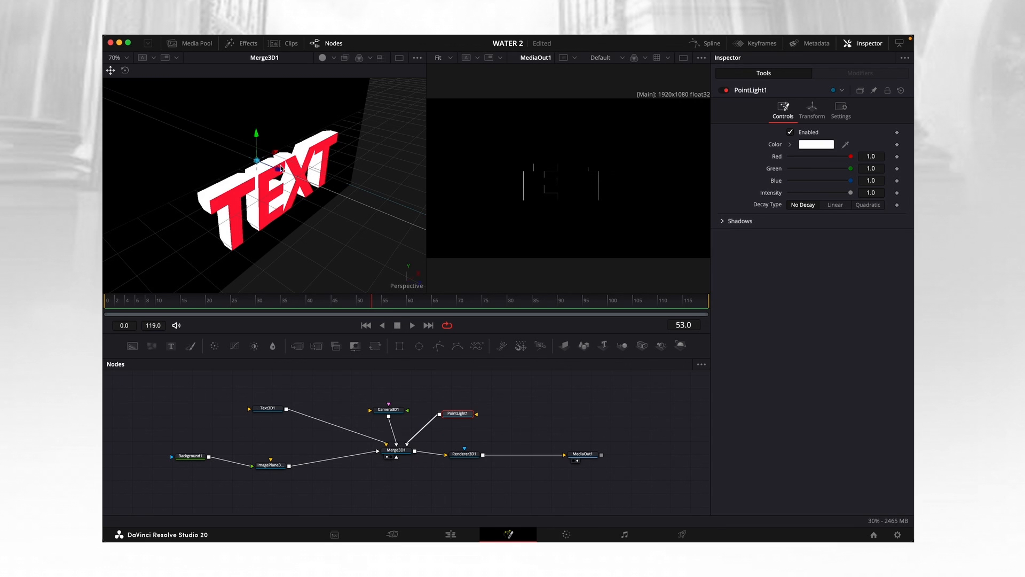
pyautogui.moveTo(278, 173); pyautogui.dragTo(450, 290)
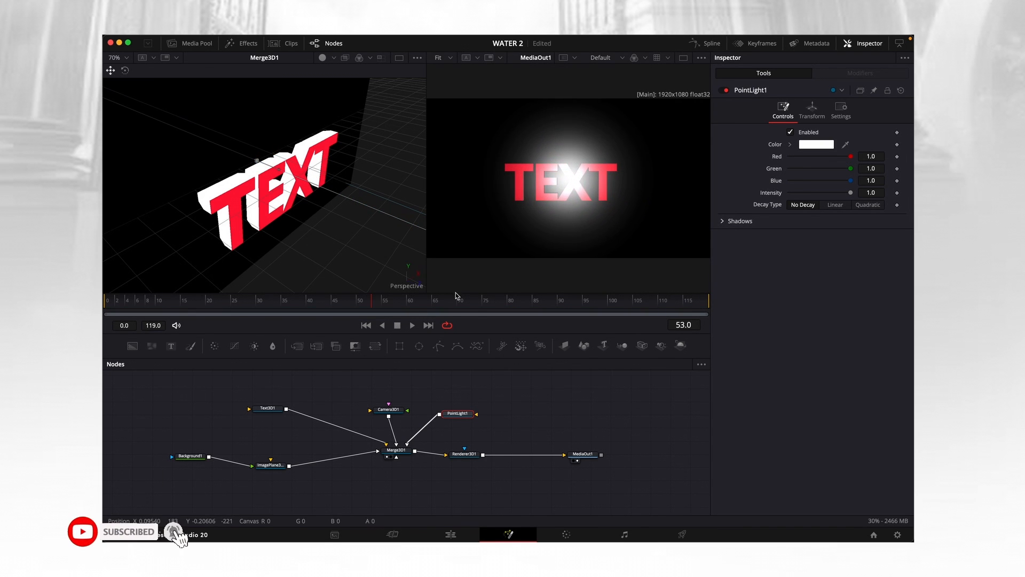
# Set the point light's intensity to 0.346 with Linear decay at a rate of 0.5359, and color it pinkish red.
pyautogui.moveTo(851, 194); pyautogui.dragTo(812, 195)
pyautogui.click(835, 204)
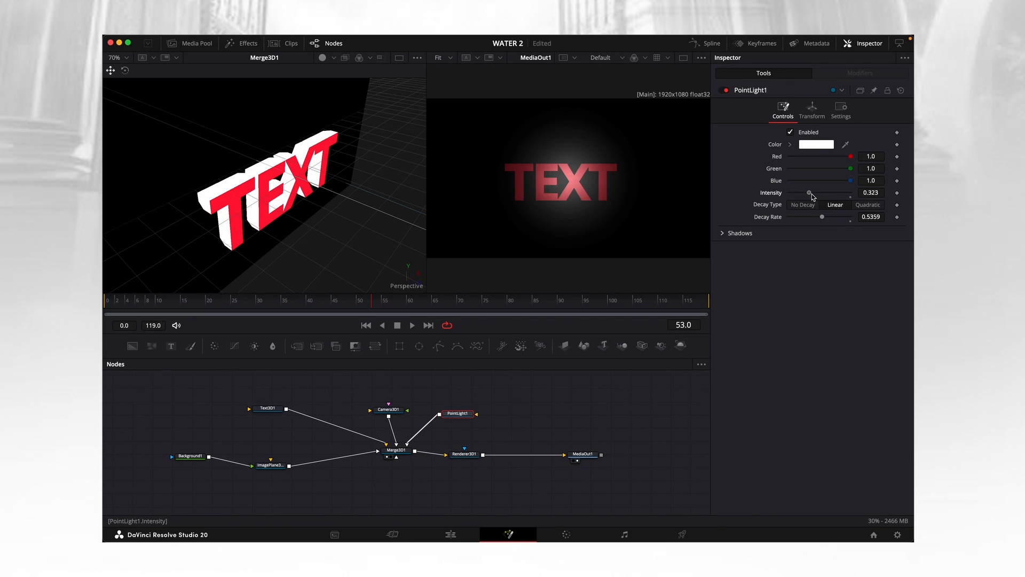
pyautogui.click(816, 145)
pyautogui.click(250, 434)
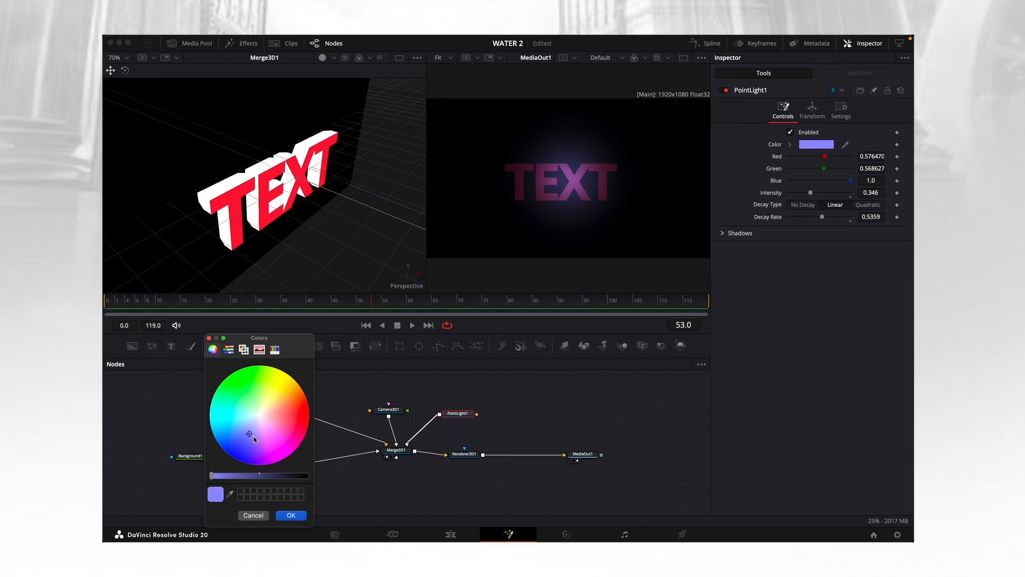
pyautogui.click(296, 423)
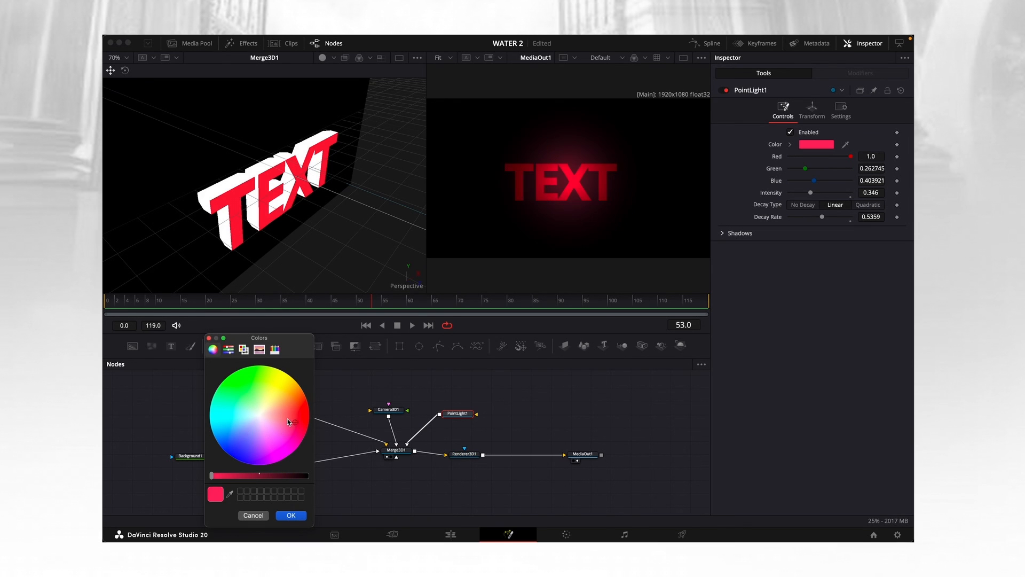
pyautogui.click(292, 515)
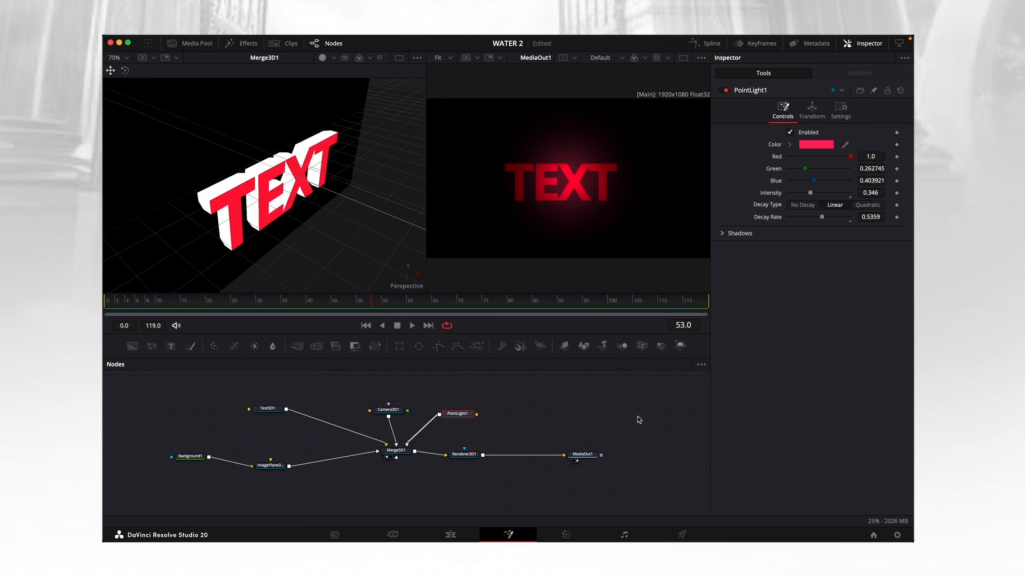
# Keyframe the point light's X translation at -0.117 on frames 0 and 36.
pyautogui.click(812, 111)
pyautogui.moveTo(868, 151); pyautogui.dragTo(849, 143)
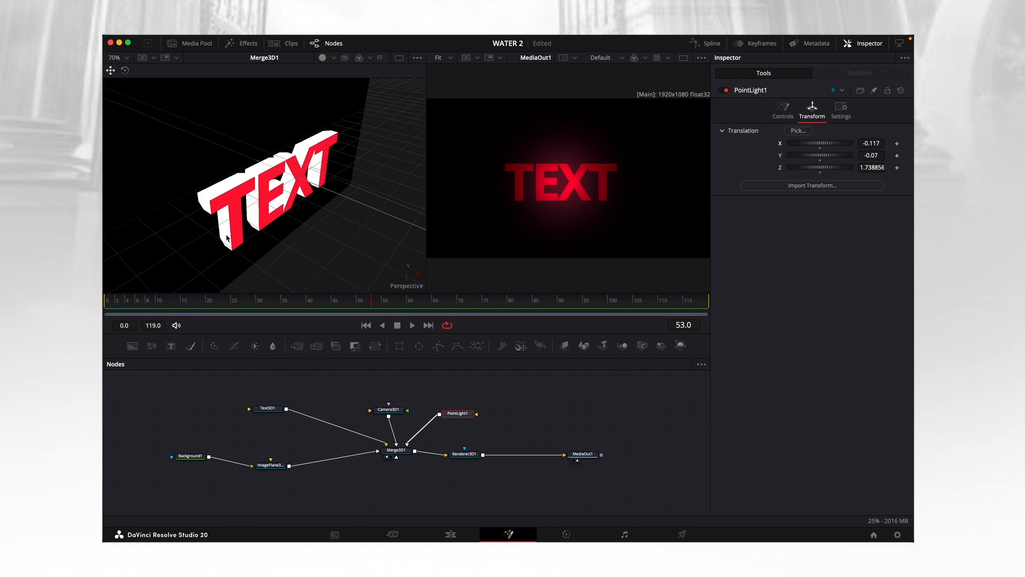
pyautogui.moveTo(367, 310); pyautogui.dragTo(122, 315)
pyautogui.moveTo(107, 306); pyautogui.dragTo(140, 309)
pyautogui.click(897, 143)
pyautogui.moveTo(148, 307); pyautogui.dragTo(258, 308)
pyautogui.click(897, 144)
# At frame 0, set the point light's X translation to -7.259 so the light starts well left of the text.
pyautogui.moveTo(280, 309); pyautogui.dragTo(104, 308)
pyautogui.moveTo(820, 143); pyautogui.dragTo(715, 252)
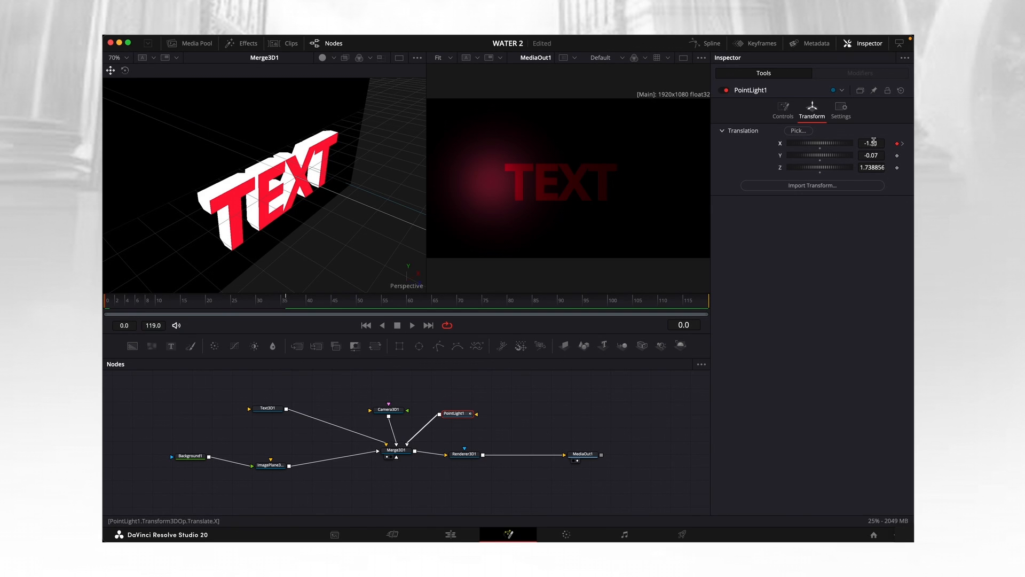
pyautogui.moveTo(871, 143); pyautogui.dragTo(787, 73)
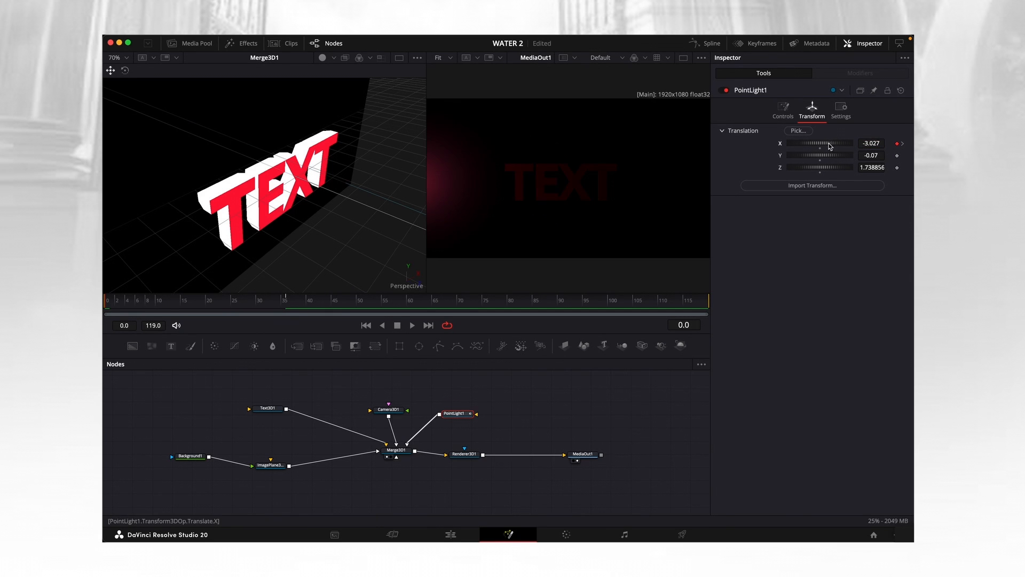
pyautogui.moveTo(871, 144); pyautogui.dragTo(761, 146)
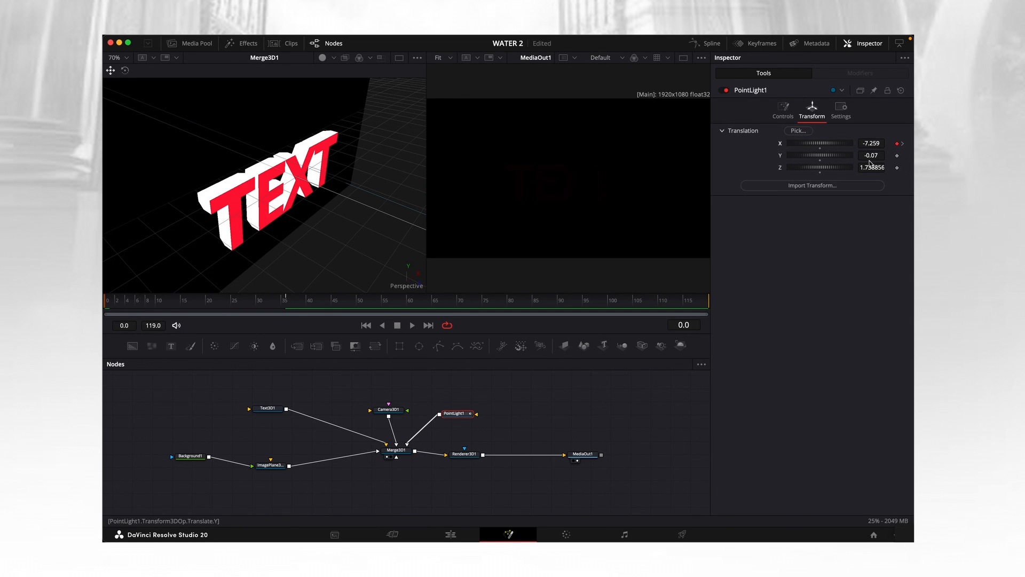
# Play back the light's movement toward the text and save the project.
pyautogui.press('space')
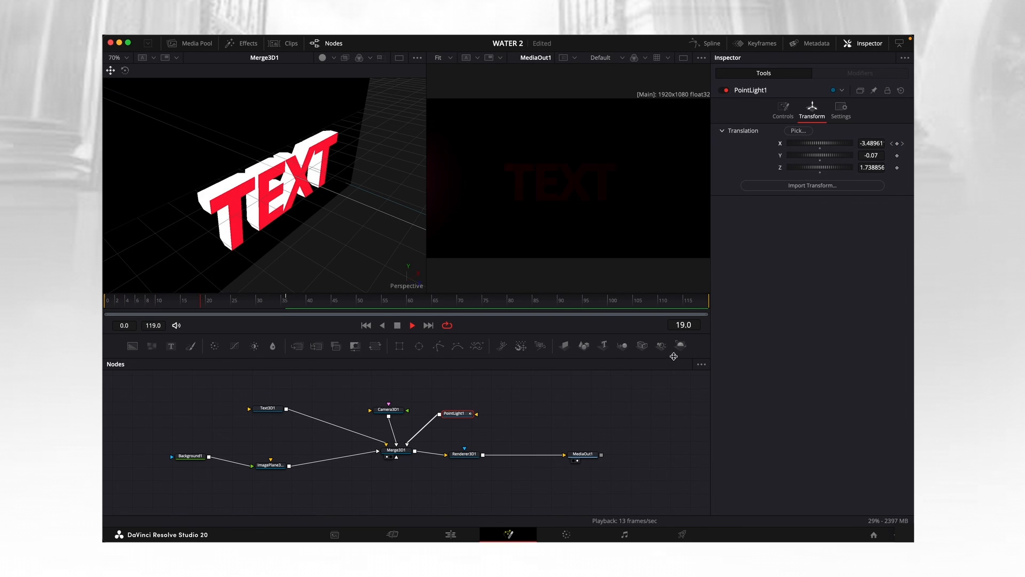
pyautogui.press('space')
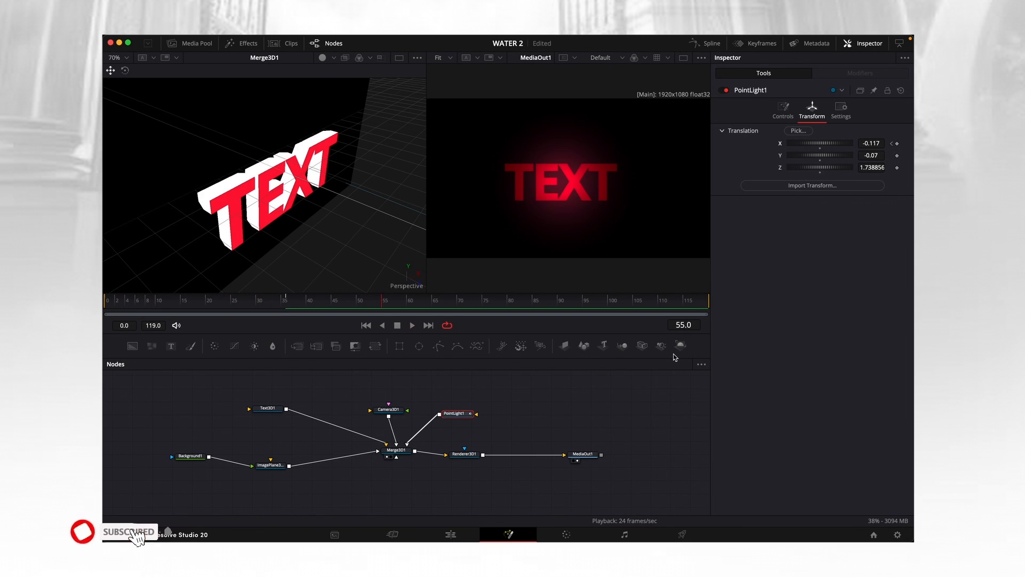
pyautogui.press('super+s')
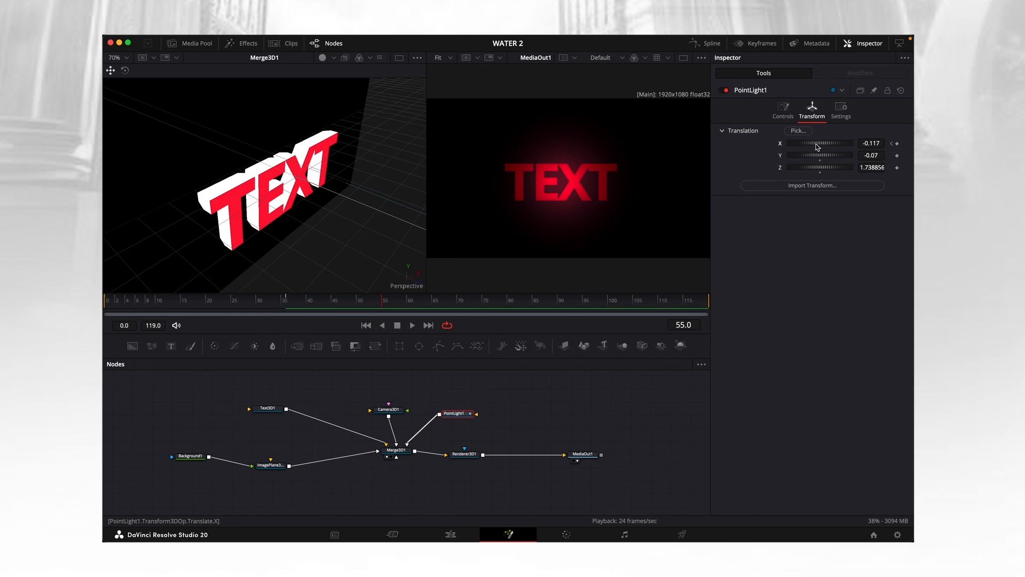
# At frame 55, set the point light's X translation to 5.796 and preview the light sweeping across the text.
pyautogui.moveTo(830, 145); pyautogui.dragTo(901, 152)
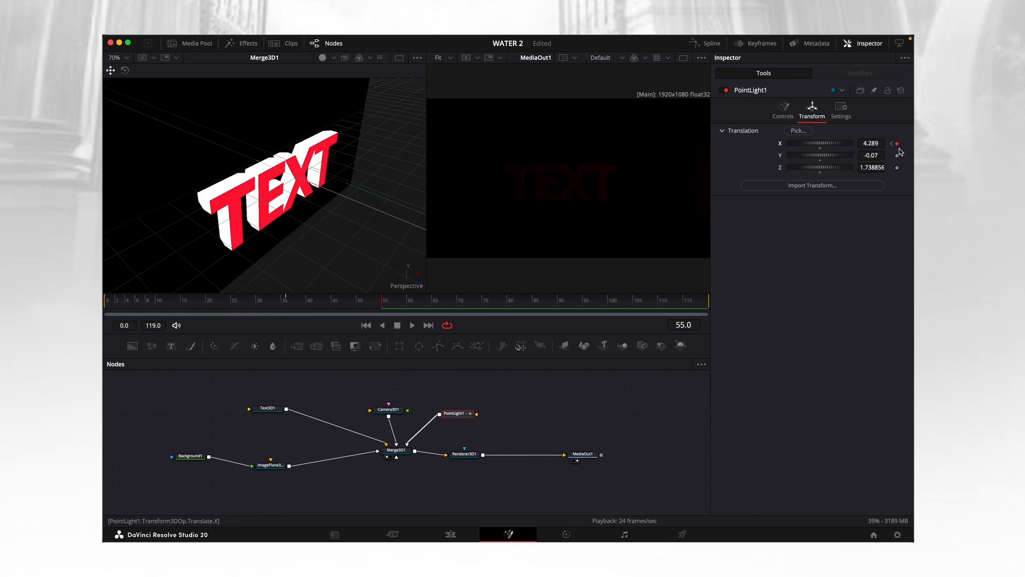
pyautogui.moveTo(390, 304); pyautogui.dragTo(104, 303)
pyautogui.press('space')
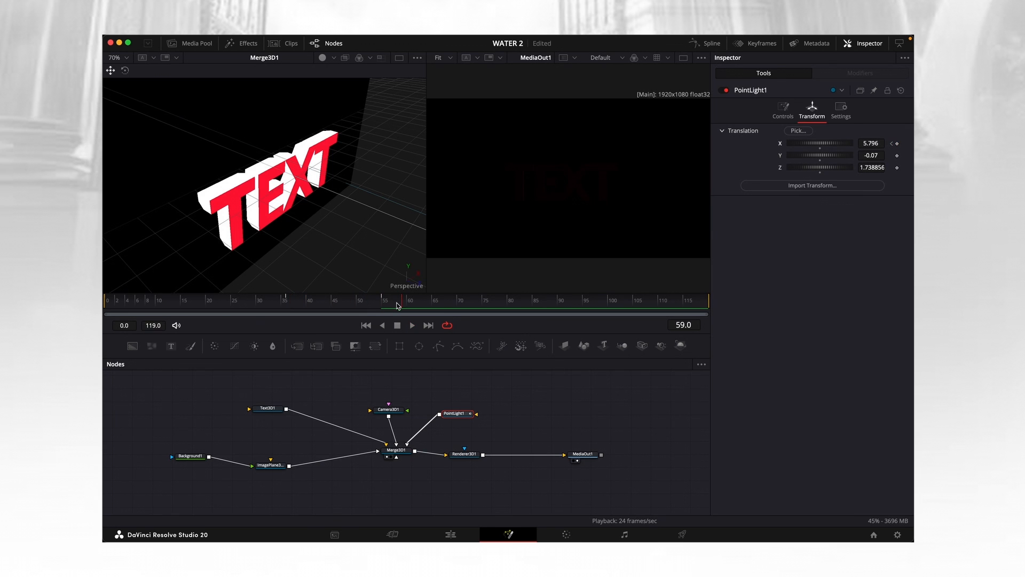
pyautogui.moveTo(397, 304); pyautogui.dragTo(104, 305)
pyautogui.press('space')
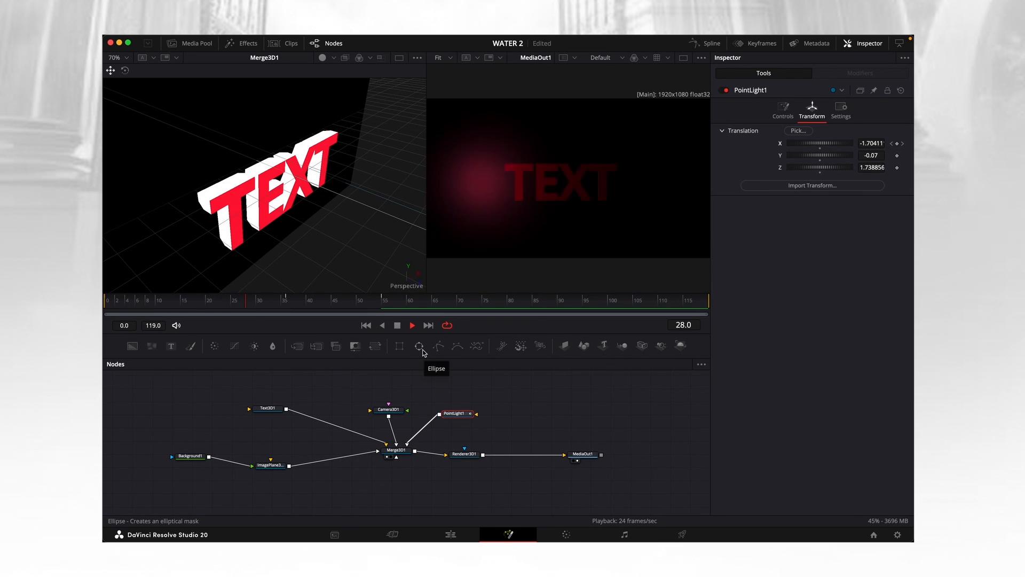
pyautogui.press('space')
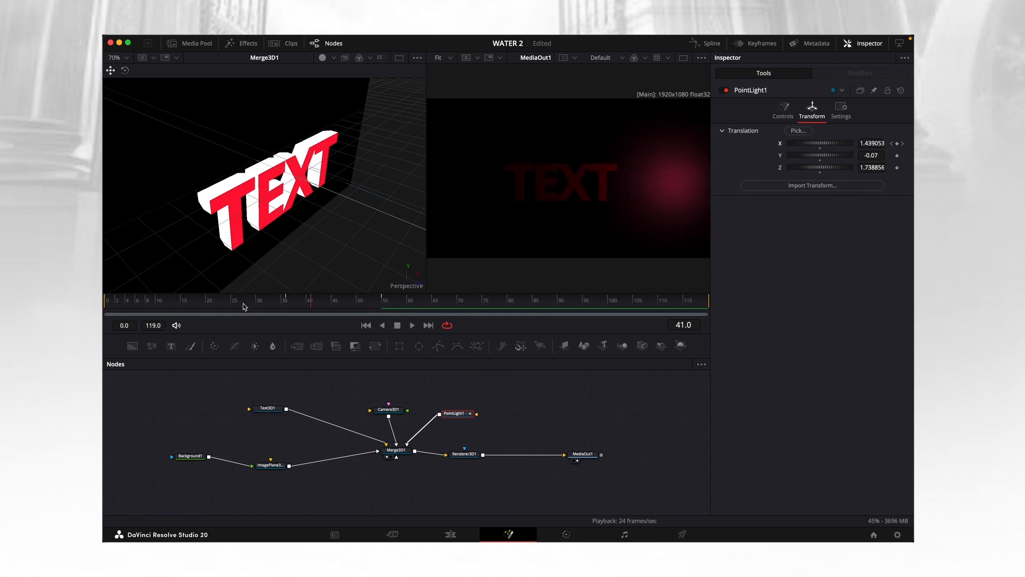
pyautogui.moveTo(244, 306); pyautogui.dragTo(273, 306)
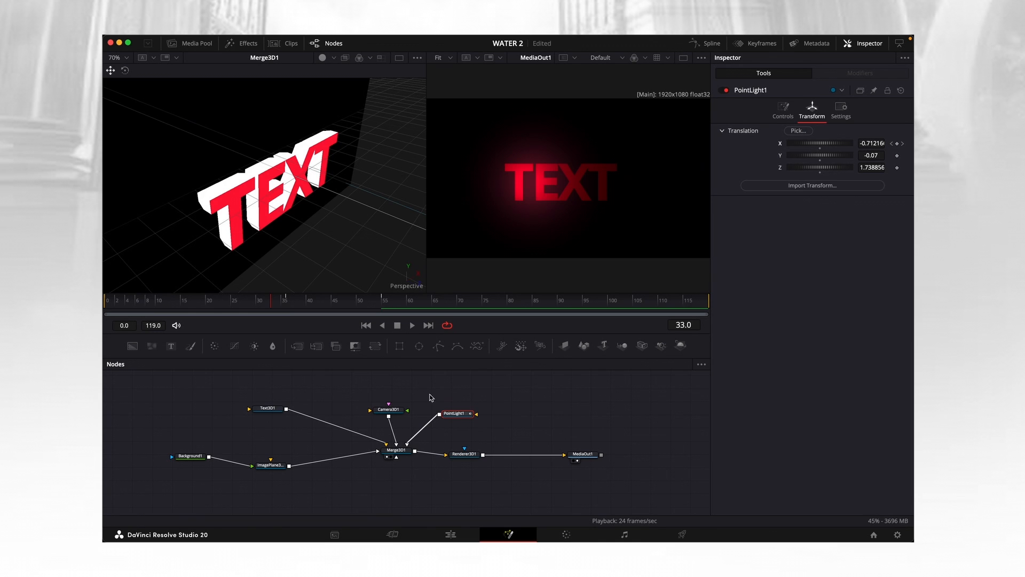
# Keyframe the Camera 3D's Z translation at 7.517543 on frames 0 and 39.
pyautogui.click(392, 412)
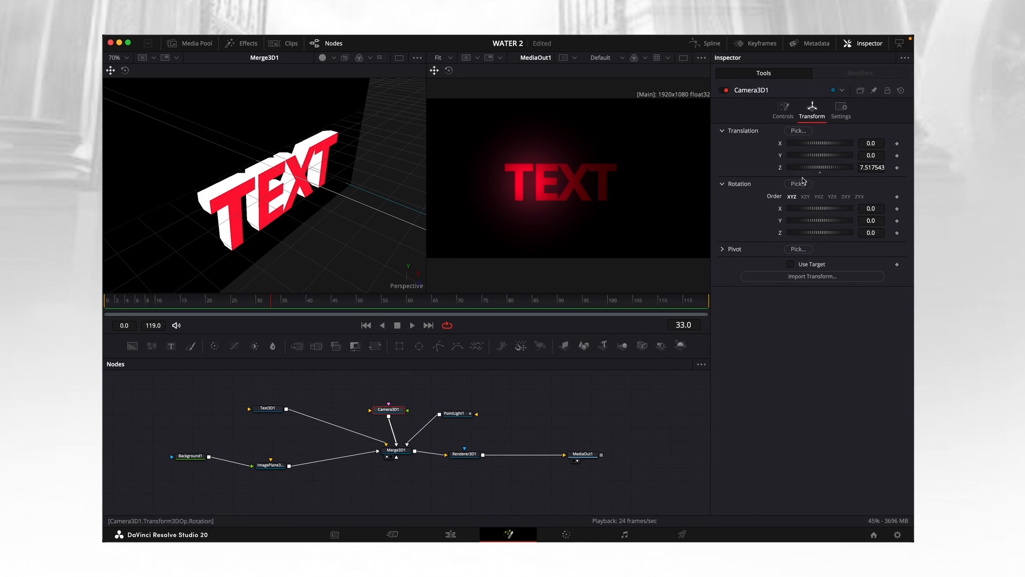
pyautogui.moveTo(236, 304); pyautogui.dragTo(127, 313)
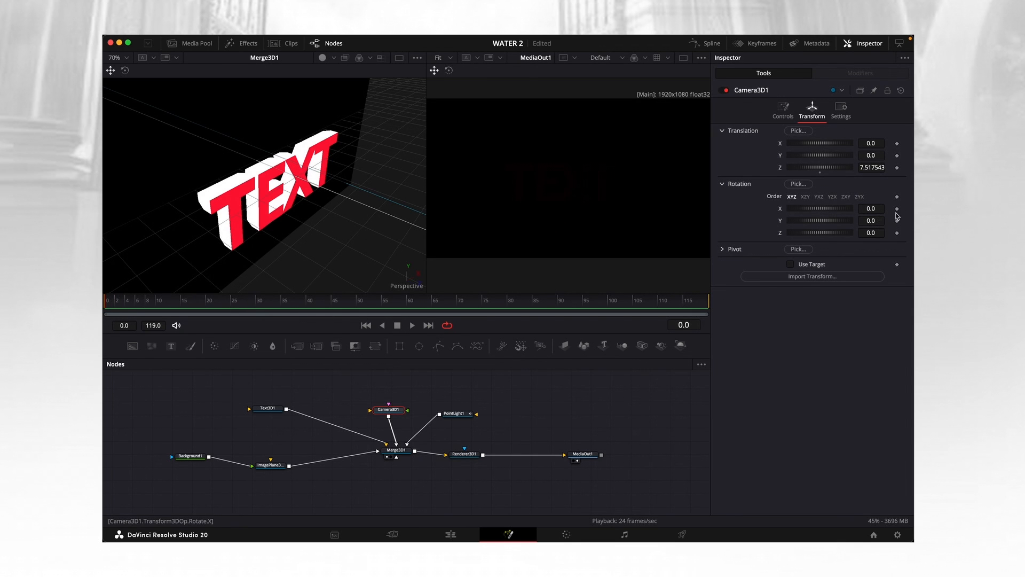
pyautogui.click(897, 168)
pyautogui.moveTo(235, 308); pyautogui.dragTo(306, 308)
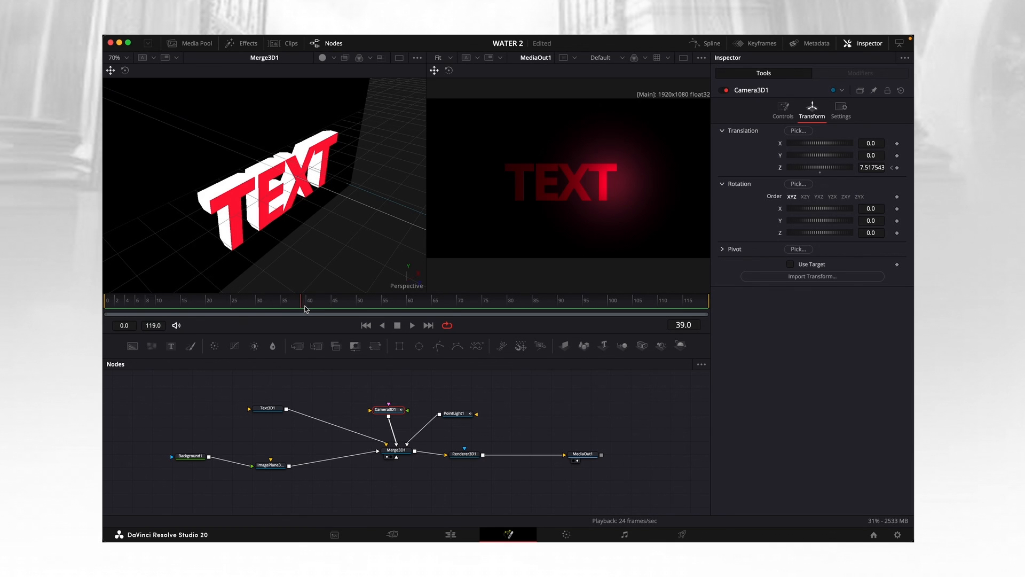
pyautogui.click(898, 168)
# At frame 0, set the camera's Z translation to 0.85 and play back the camera pulling away from the text.
pyautogui.moveTo(299, 307); pyautogui.dragTo(104, 309)
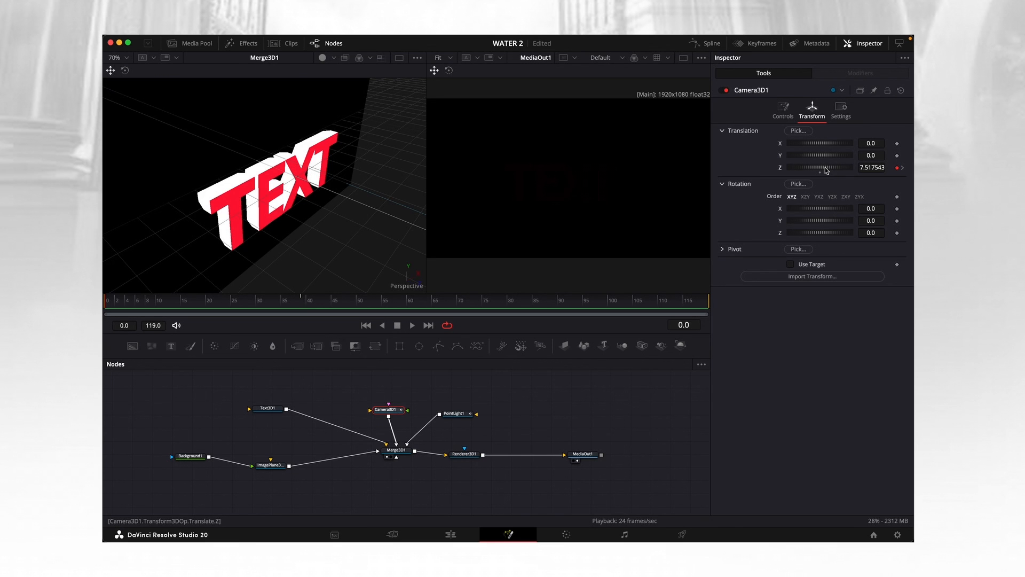
pyautogui.moveTo(826, 169); pyautogui.dragTo(802, 172)
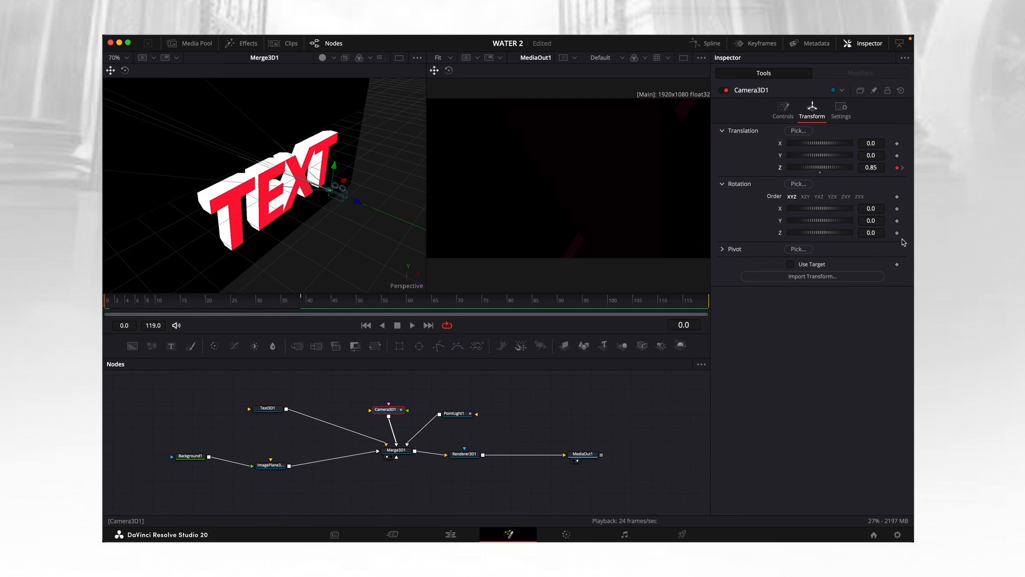
pyautogui.press('space')
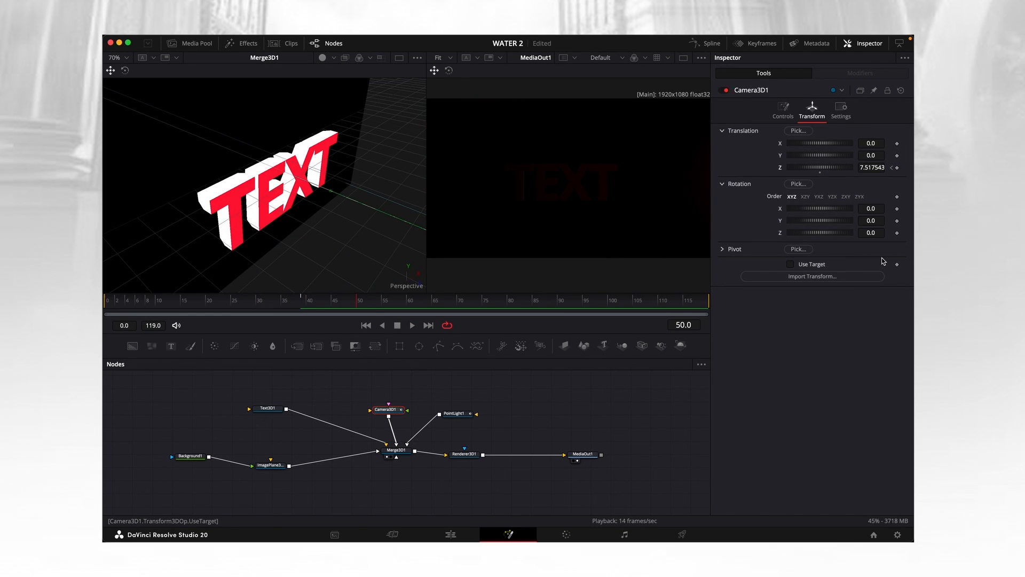
pyautogui.press('space')
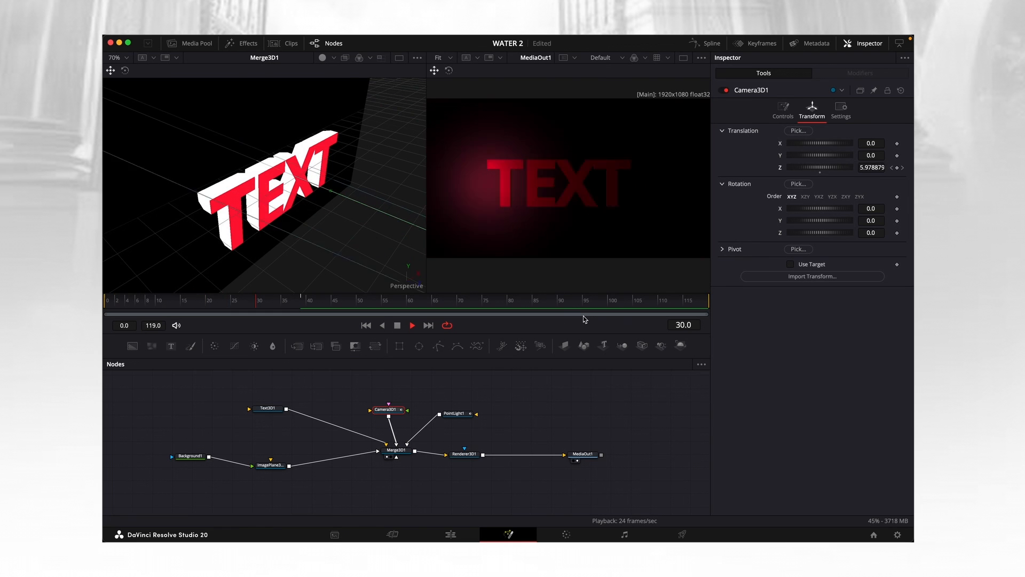
pyautogui.press('space')
# Keyframe the camera's Z rotation from -156.5 at frame 0 to 0.0 at frame 39, and preview the spin.
pyautogui.moveTo(266, 304); pyautogui.dragTo(302, 310)
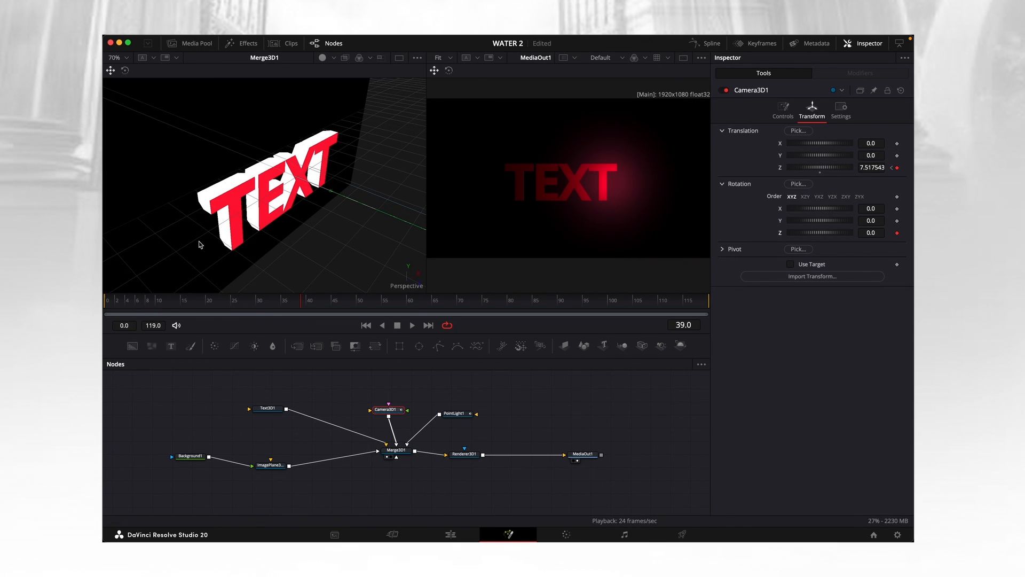
pyautogui.moveTo(304, 302); pyautogui.dragTo(104, 305)
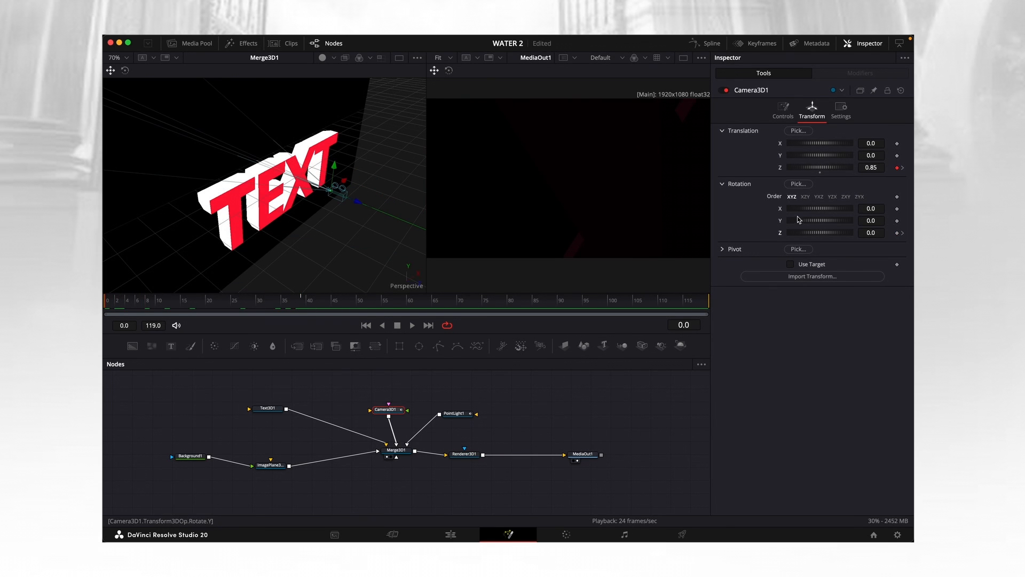
pyautogui.moveTo(819, 233); pyautogui.dragTo(791, 235)
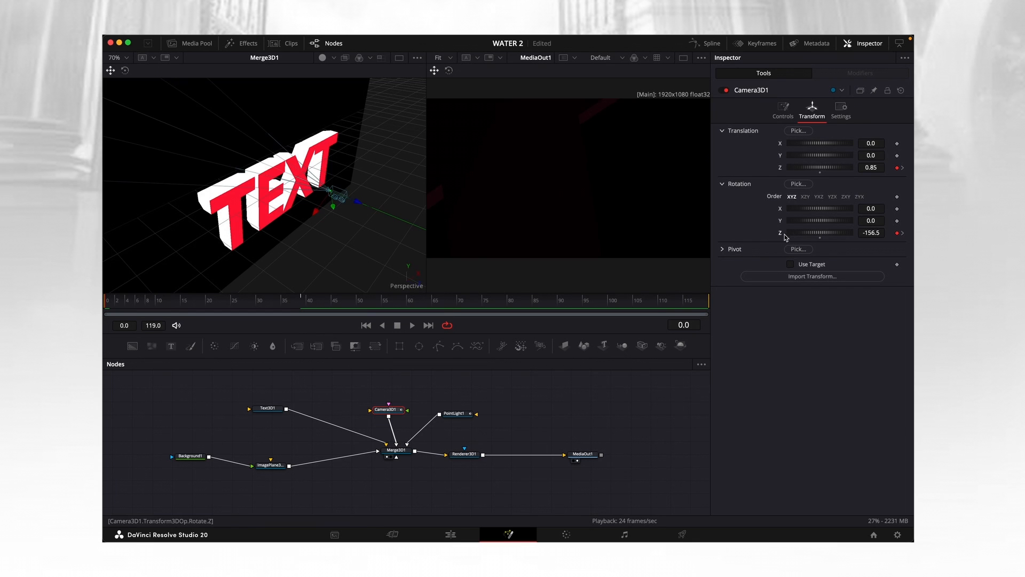
pyautogui.press('space')
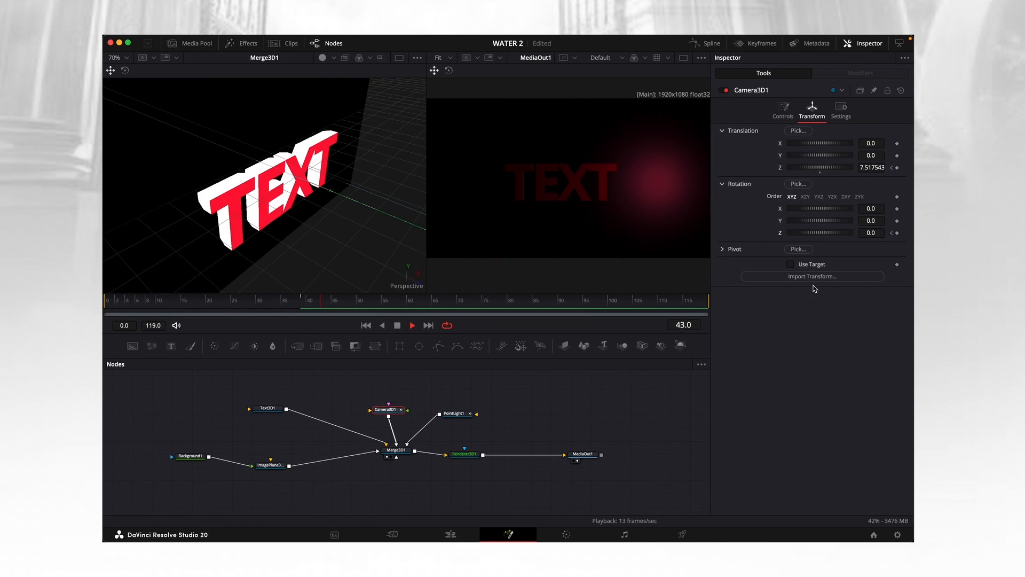
pyautogui.press('space')
pyautogui.click(257, 304)
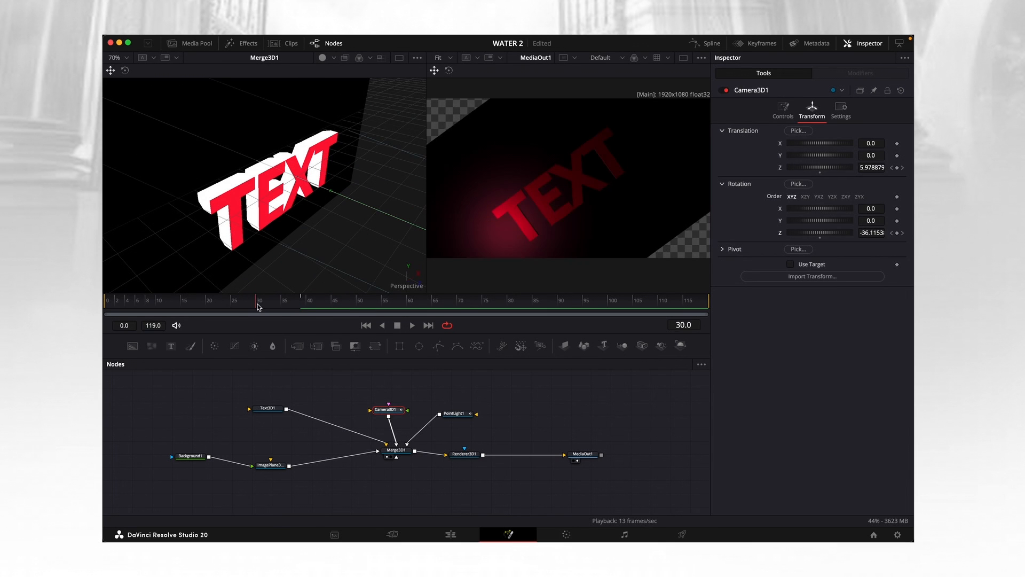
pyautogui.moveTo(257, 304)
pyautogui.mouseDown()
pyautogui.moveTo(206, 303)
pyautogui.moveTo(279, 312)
pyautogui.moveTo(261, 308)
pyautogui.mouseUp()
# Insert a Transform 3D node between the image plane and the Merge 3D, and scale the background to 1.969.
pyautogui.click(281, 444)
pyautogui.hotkey('shift', 'space')
pyautogui.write('TRAN')
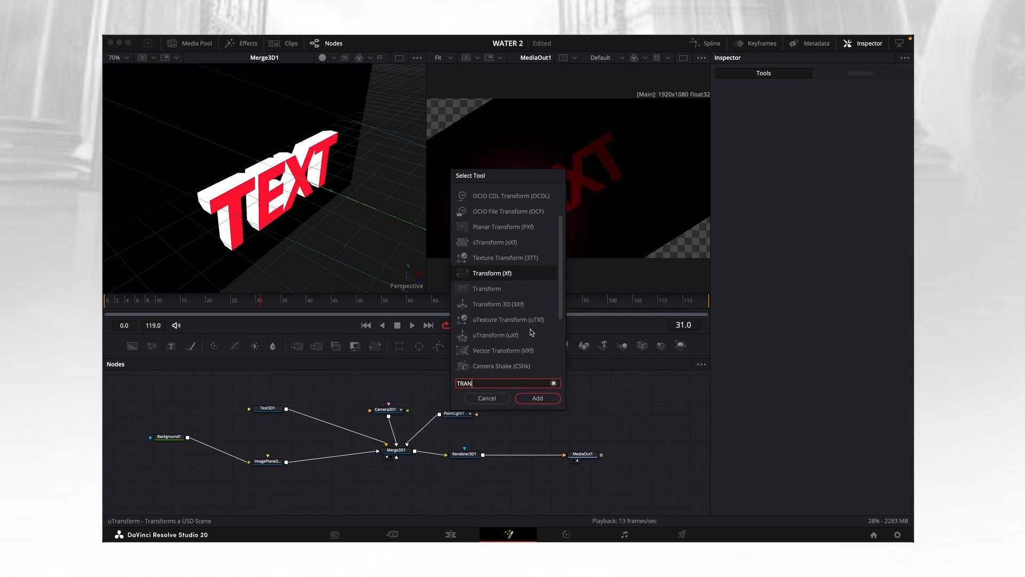
pyautogui.click(531, 304)
pyautogui.click(534, 400)
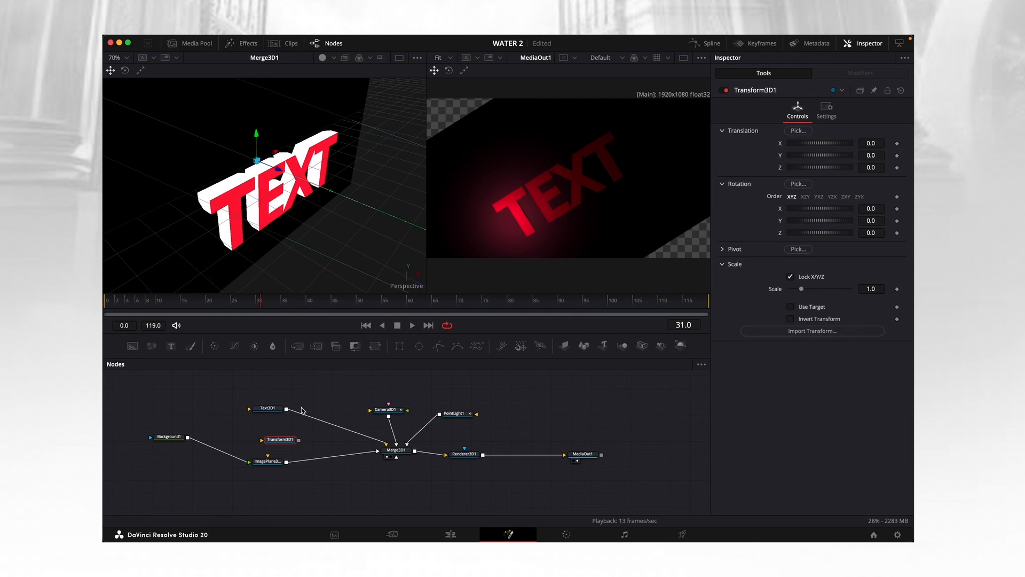
pyautogui.moveTo(286, 444); pyautogui.dragTo(328, 463)
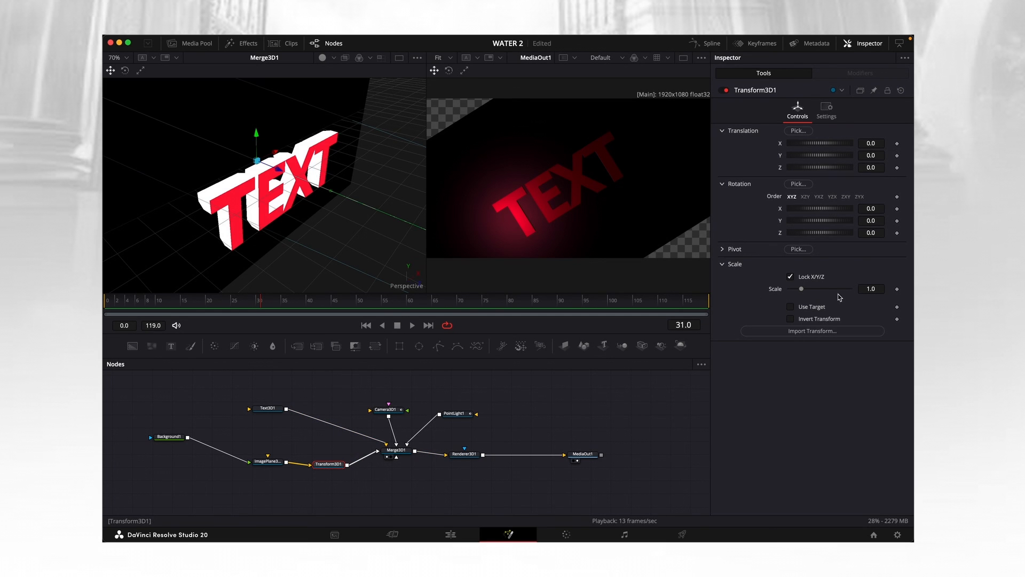
pyautogui.moveTo(801, 288); pyautogui.dragTo(817, 292)
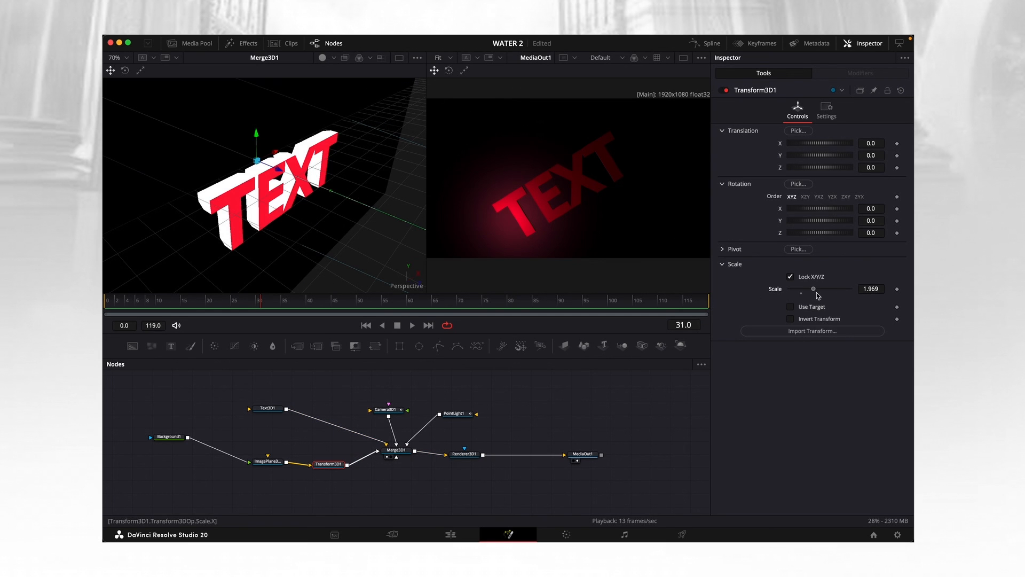
pyautogui.moveTo(344, 470); pyautogui.dragTo(350, 474)
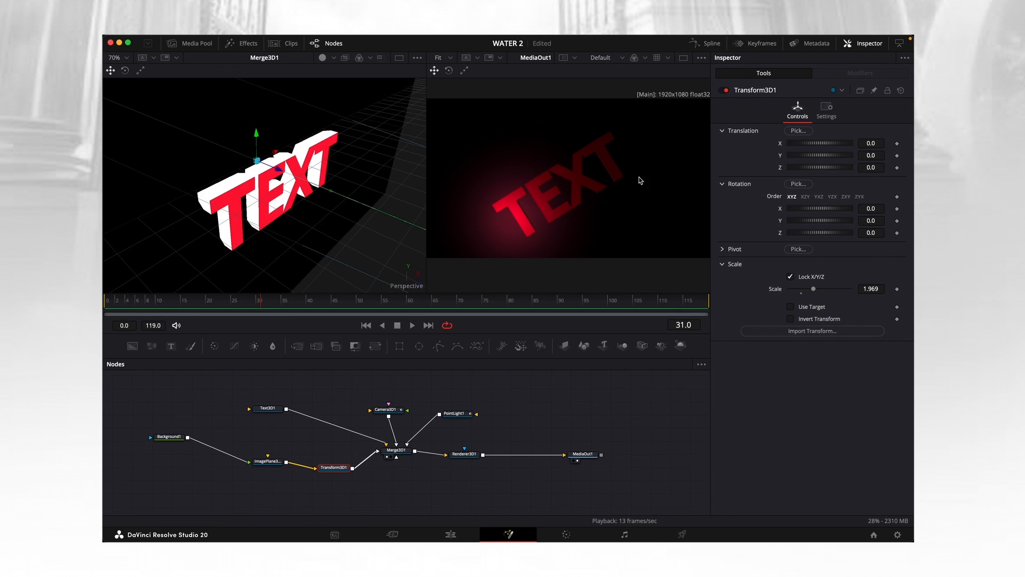
# Play the composition from frame 0 several times to review the combined camera spin, pull-back and light sweep.
pyautogui.moveTo(261, 302); pyautogui.dragTo(104, 301)
pyautogui.press('space')
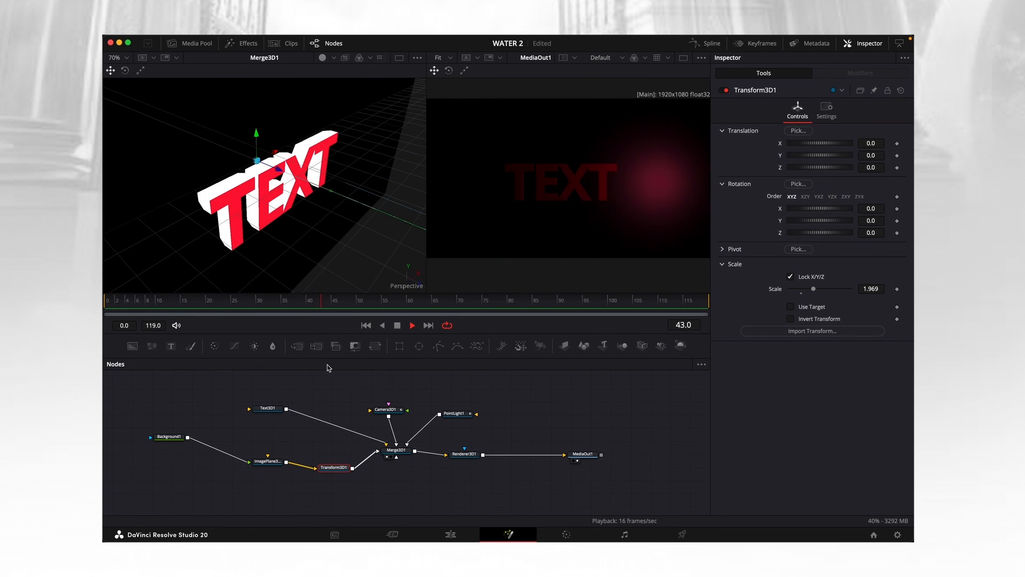
pyautogui.moveTo(411, 309); pyautogui.dragTo(104, 292)
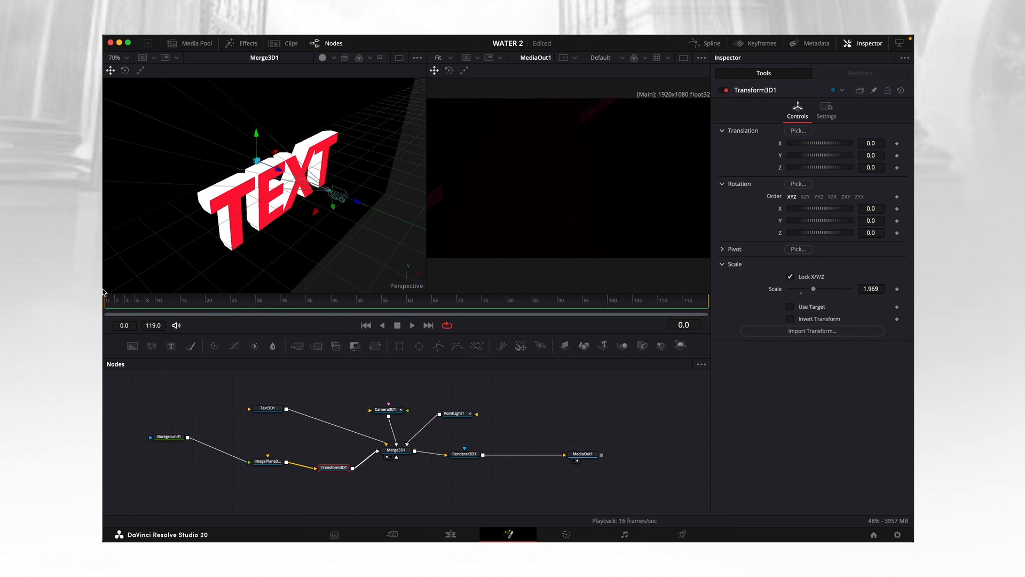
pyautogui.press('space')
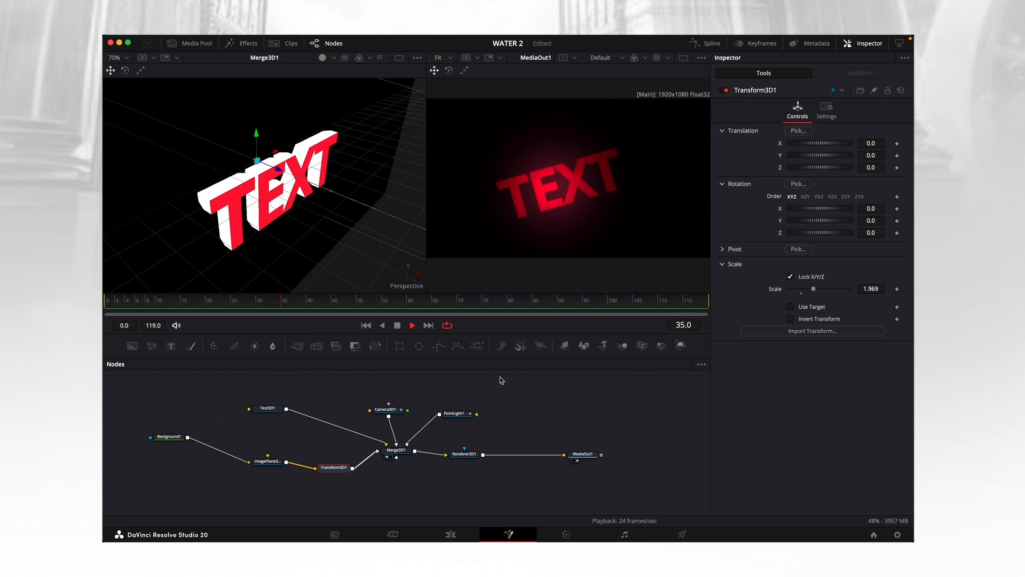
pyautogui.click(397, 325)
pyautogui.moveTo(372, 308); pyautogui.dragTo(106, 309)
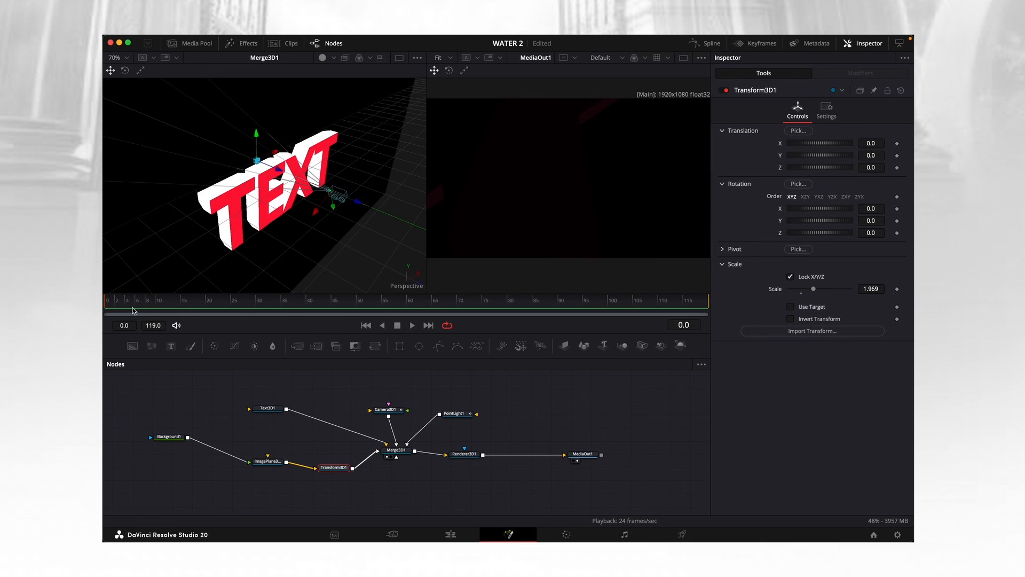
pyautogui.press('space')
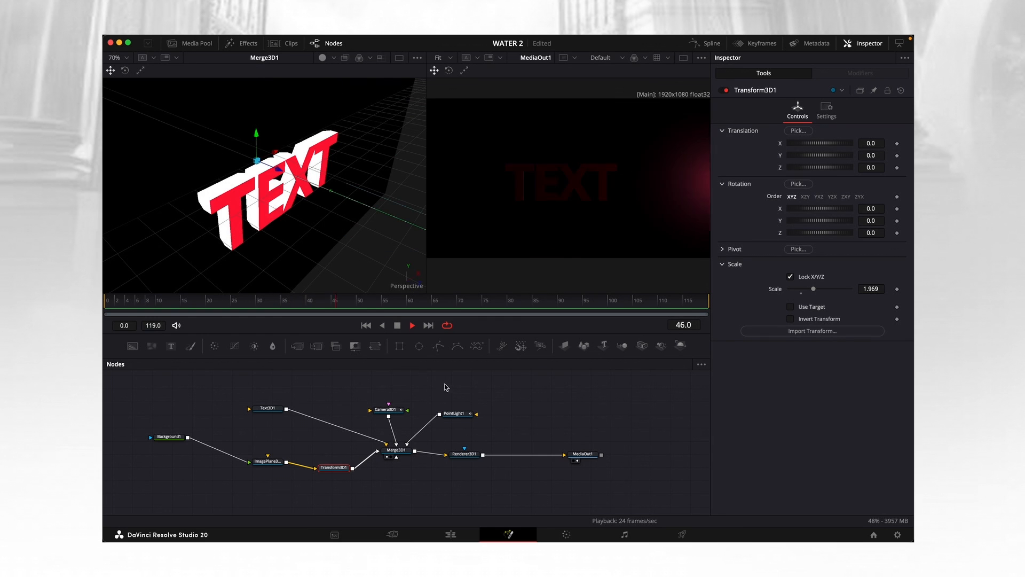
pyautogui.press('space')
pyautogui.moveTo(326, 305); pyautogui.dragTo(110, 305)
pyautogui.press('space')
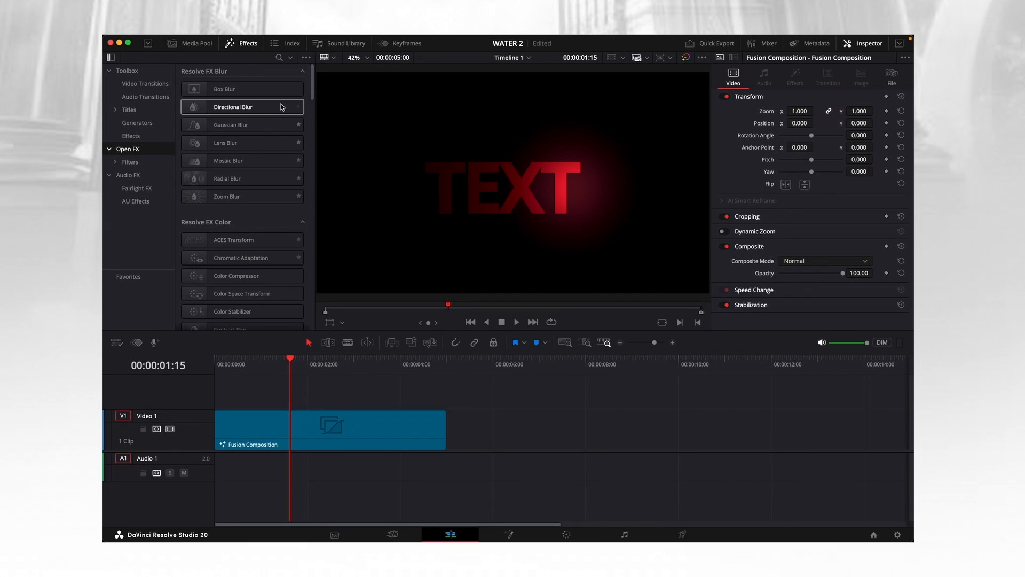
# On the Edit page, search the effects for FAST NOISE and apply Fast Noise to the Fusion Composition clip.
pyautogui.click(279, 58)
pyautogui.write('F')
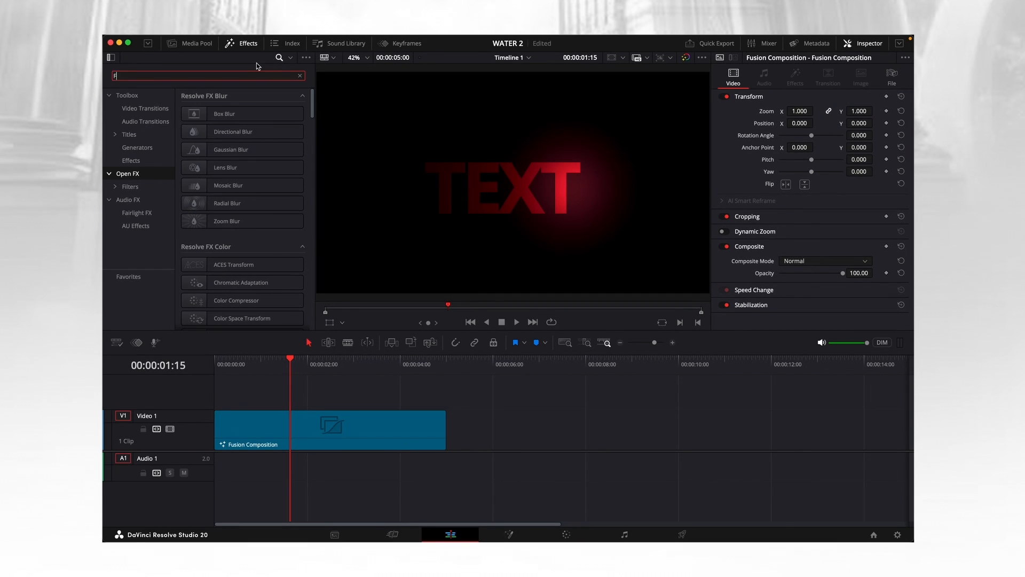
pyautogui.write('AST NOI')
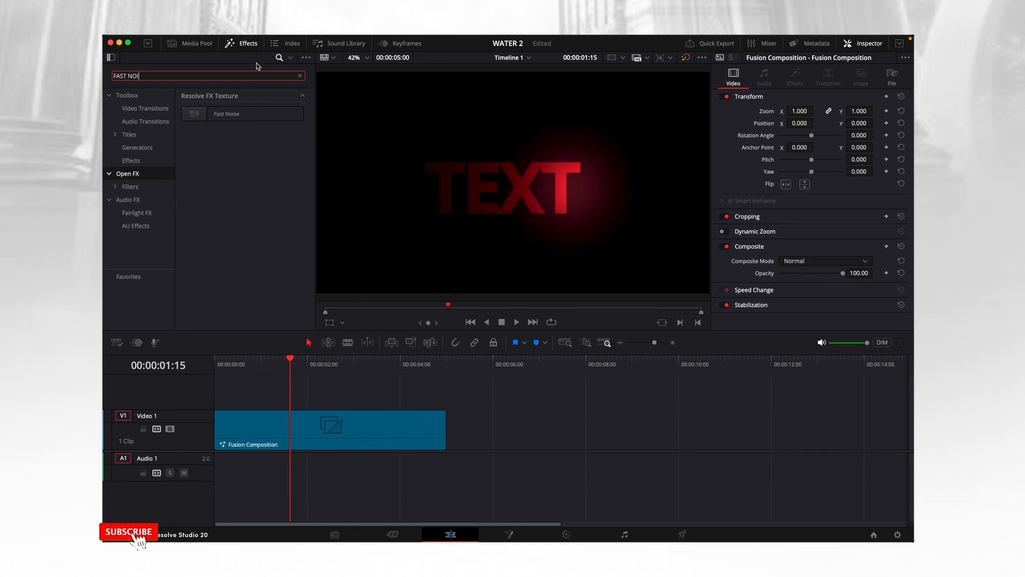
pyautogui.write('SE')
pyautogui.moveTo(240, 114); pyautogui.dragTo(315, 421)
pyautogui.click(301, 425)
# Choose the Water Surface preset for Fast Noise, adjust scale to 1.333 and H/V ratio to 0.243, and play the clip from the start.
pyautogui.moveTo(290, 358); pyautogui.dragTo(279, 363)
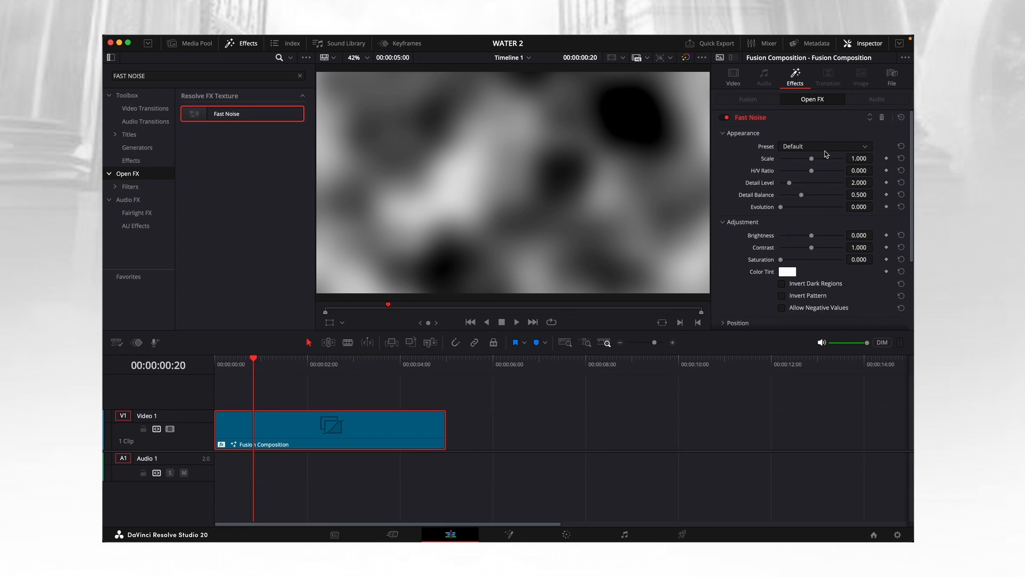
pyautogui.click(828, 148)
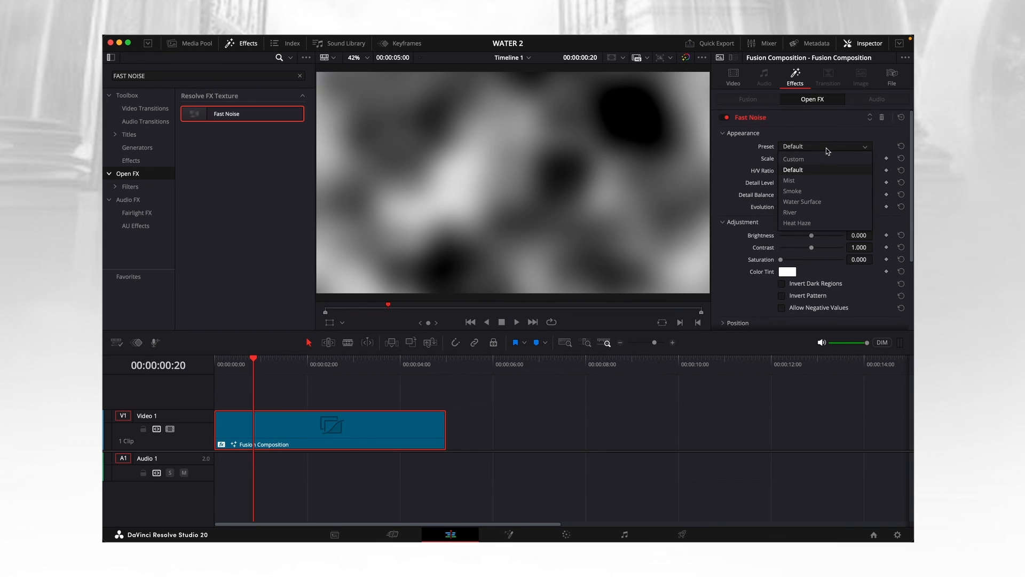
pyautogui.click(822, 203)
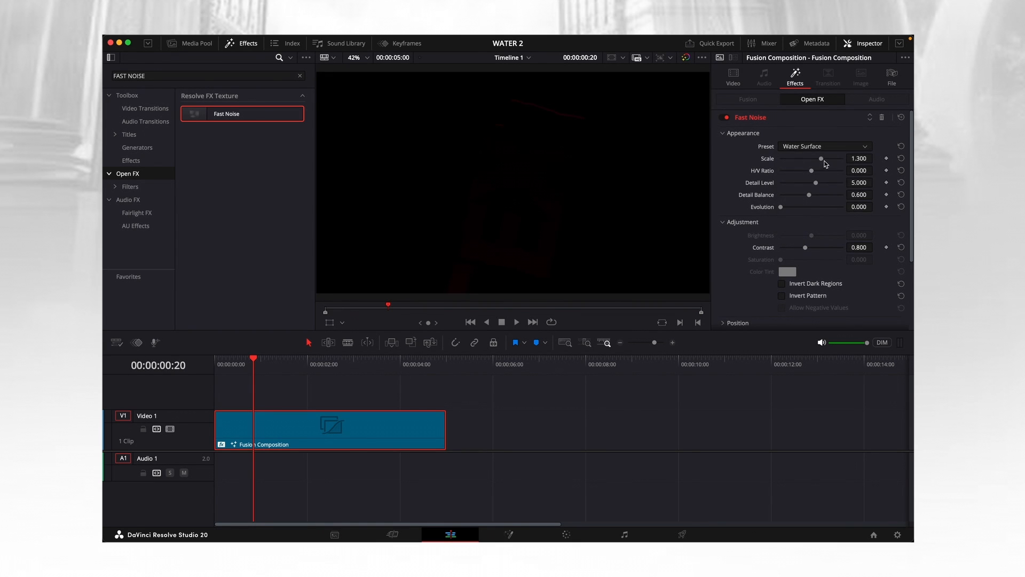
pyautogui.click(824, 159)
pyautogui.moveTo(261, 363); pyautogui.dragTo(195, 349)
pyautogui.press('space')
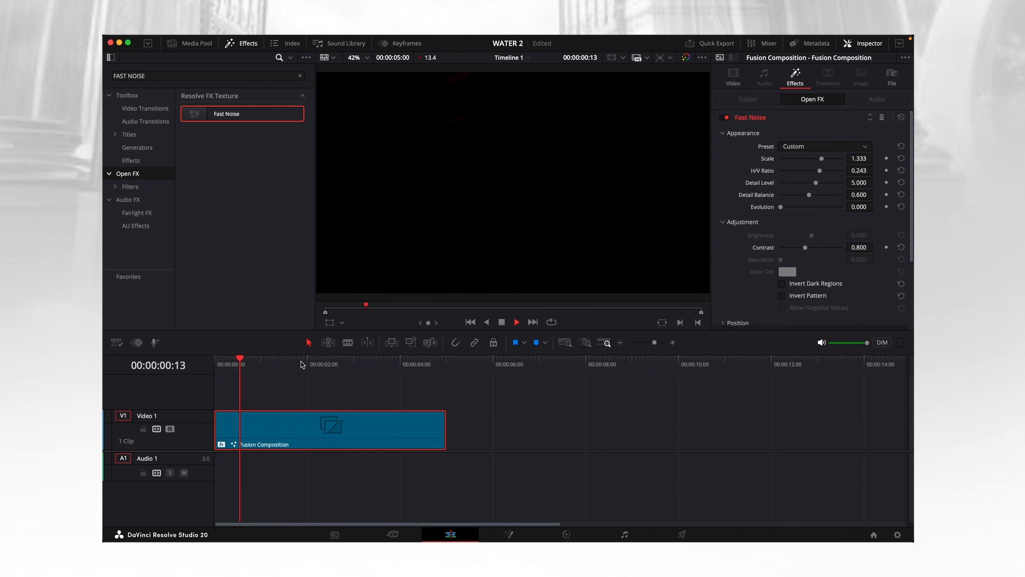
pyautogui.press('space')
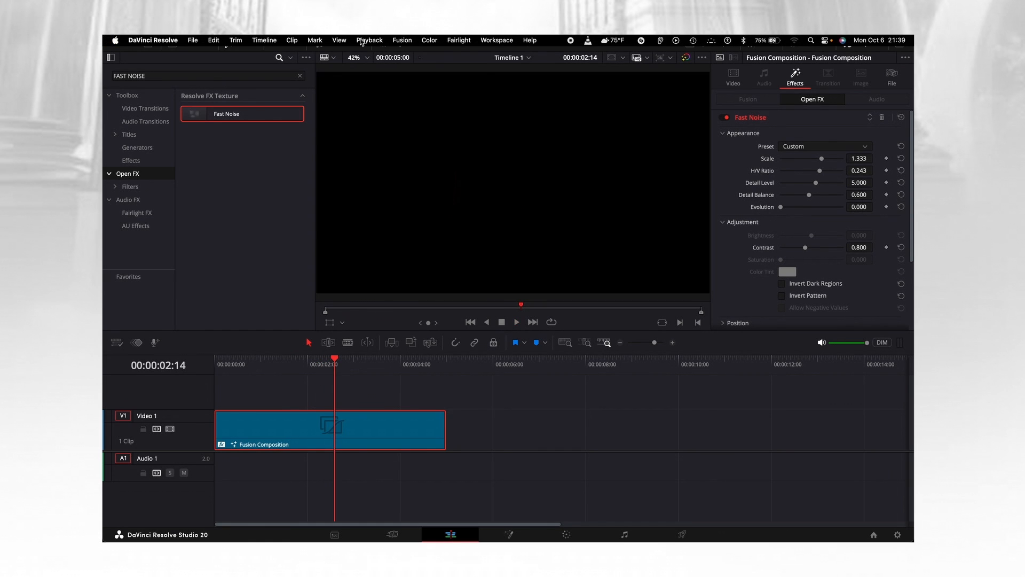
# Turn on render caching for the timeline and play the Fusion Composition clip from its beginning.
pyautogui.click(367, 40)
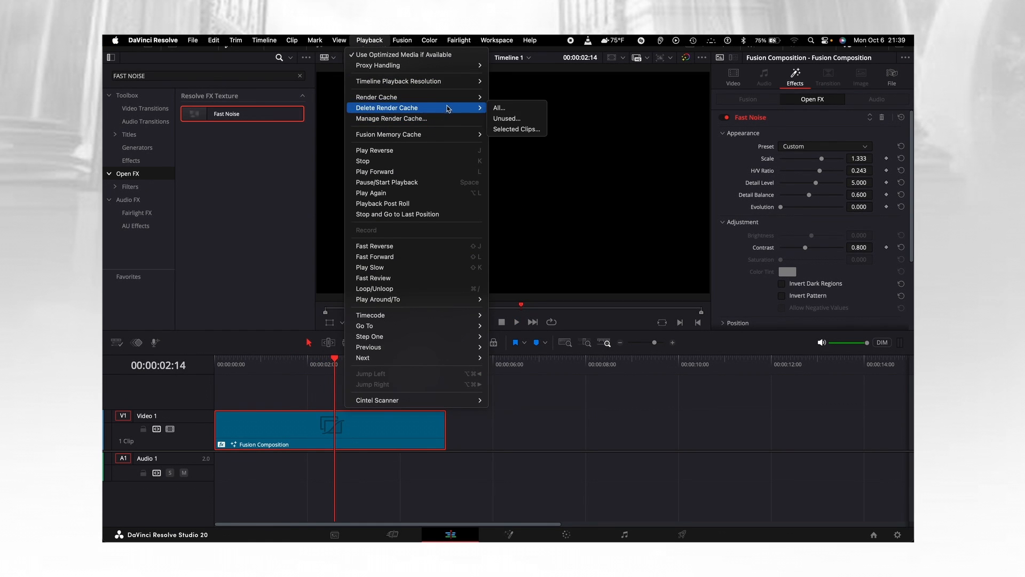
pyautogui.moveTo(451, 101)
pyautogui.click(497, 109)
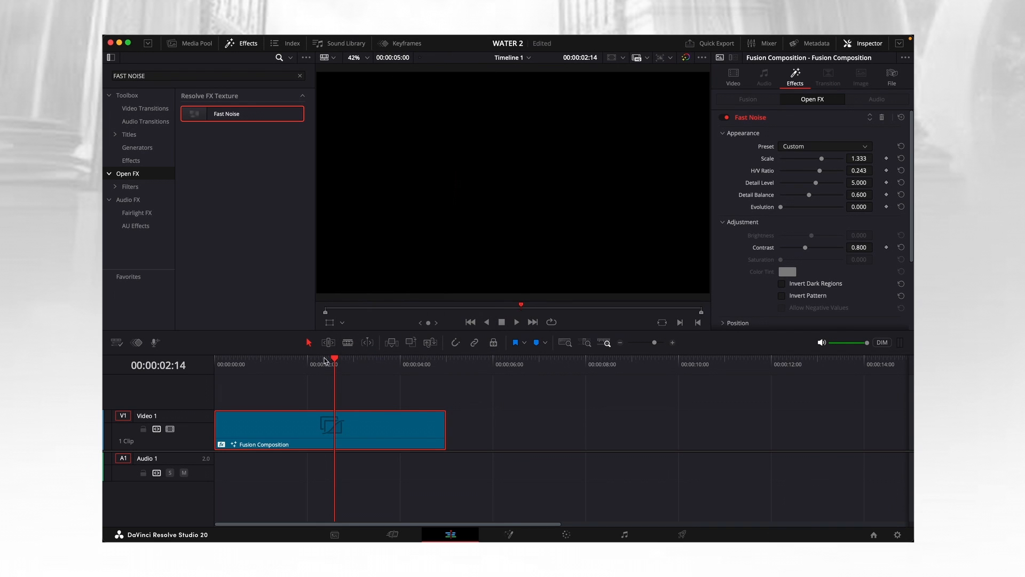
pyautogui.moveTo(327, 361); pyautogui.dragTo(200, 373)
pyautogui.press('Home')
pyautogui.press('space')
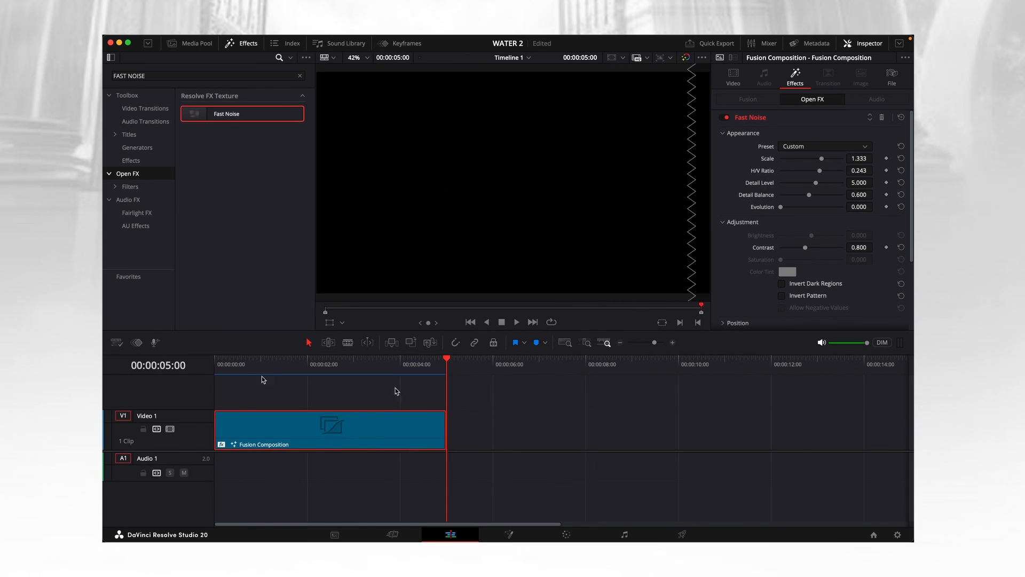
# Enable looped playback and preview the Fast Noise distortion on the clip.
pyautogui.click(552, 321)
pyautogui.press('space')
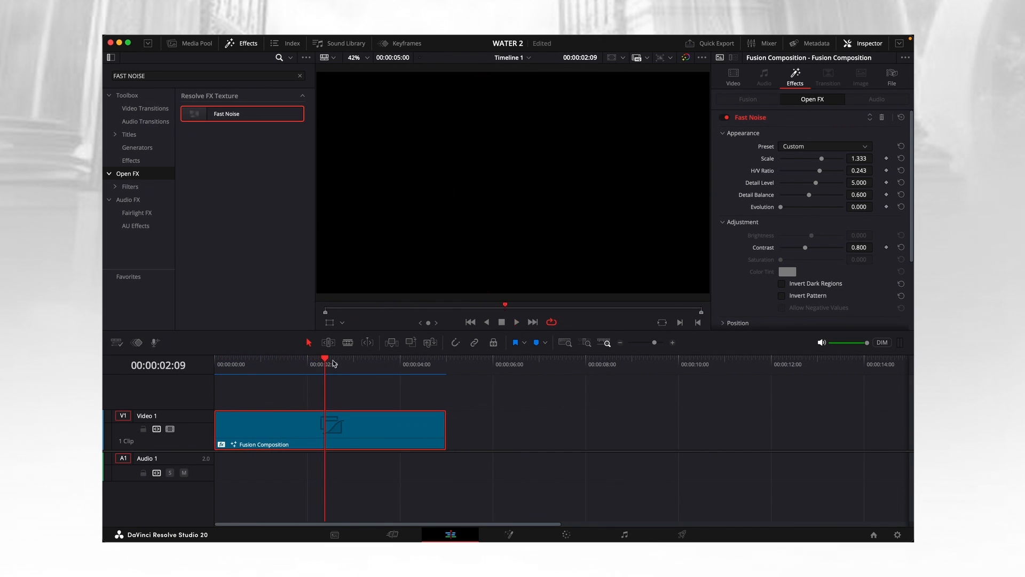
pyautogui.press('space')
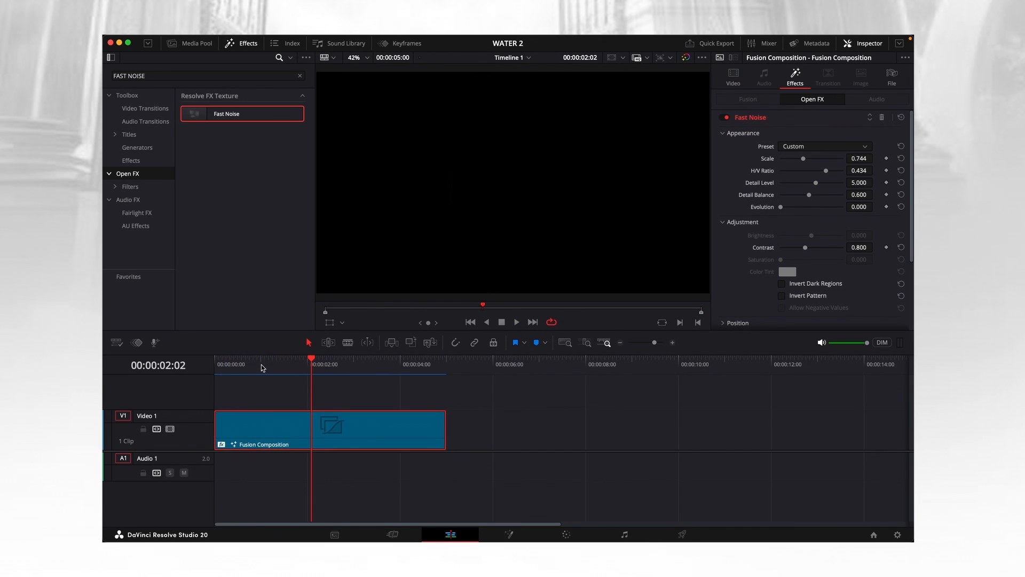